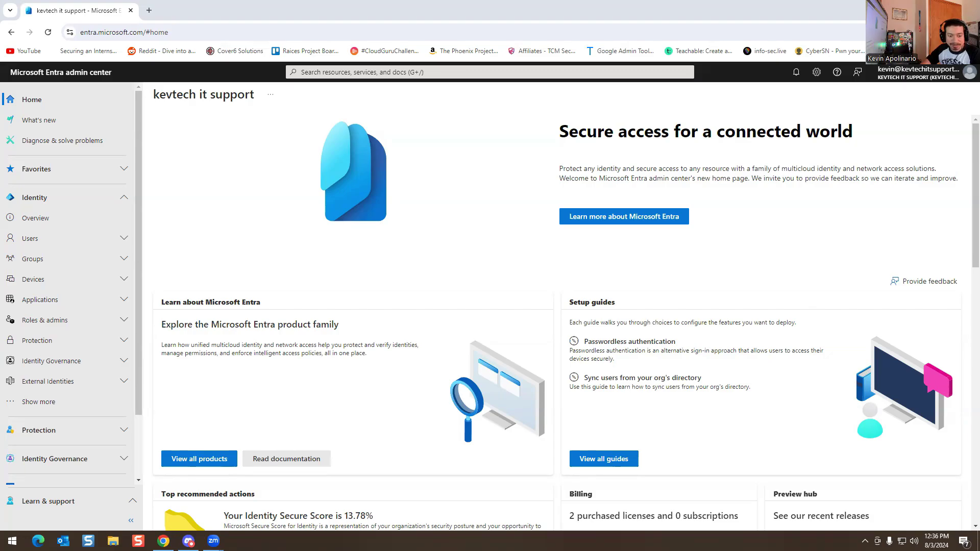
Step: Quit Discord from the system tray
click(865, 541)
right_click(865, 521)
click(898, 506)
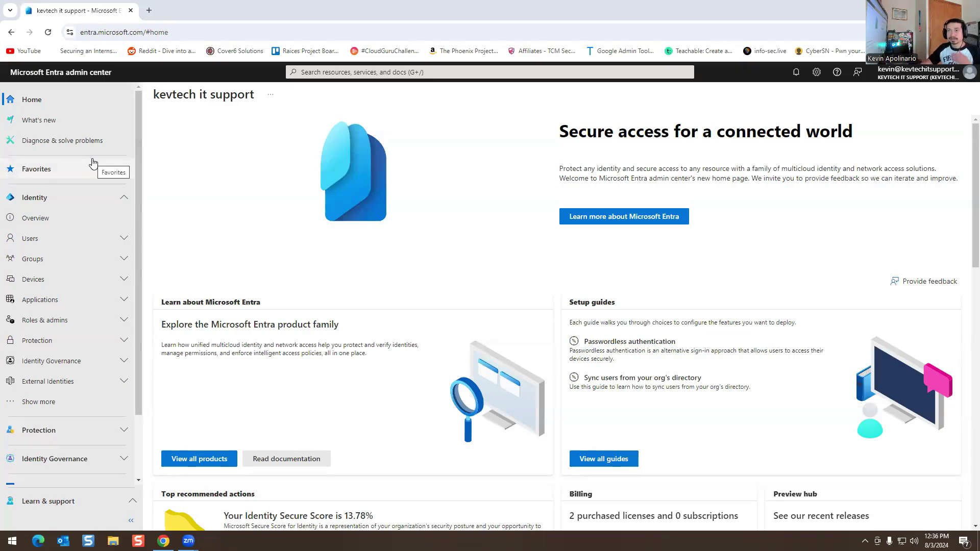
Step: Browse the Entra Home page and its '...' menu, then go to What's new
scroll(363, 240, down, 4)
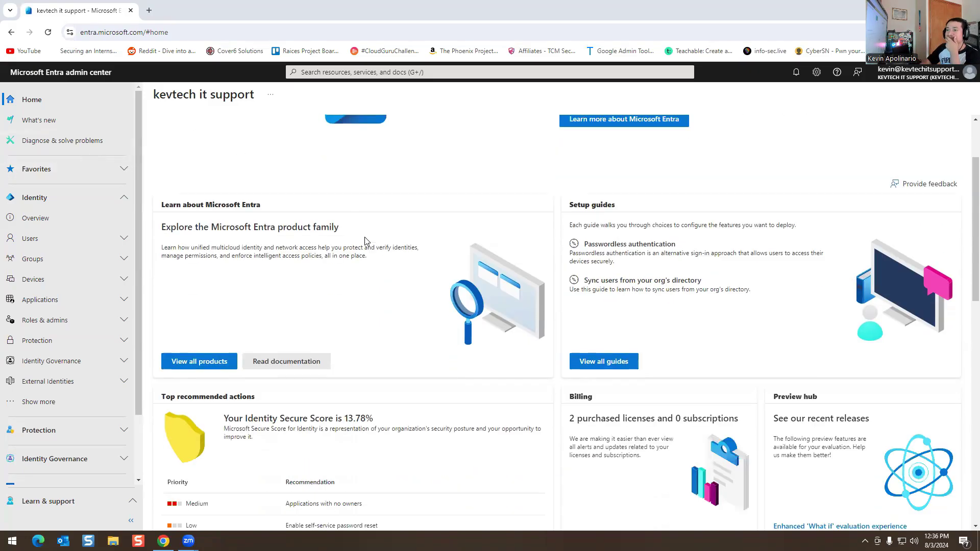
scroll(387, 377, up, 4)
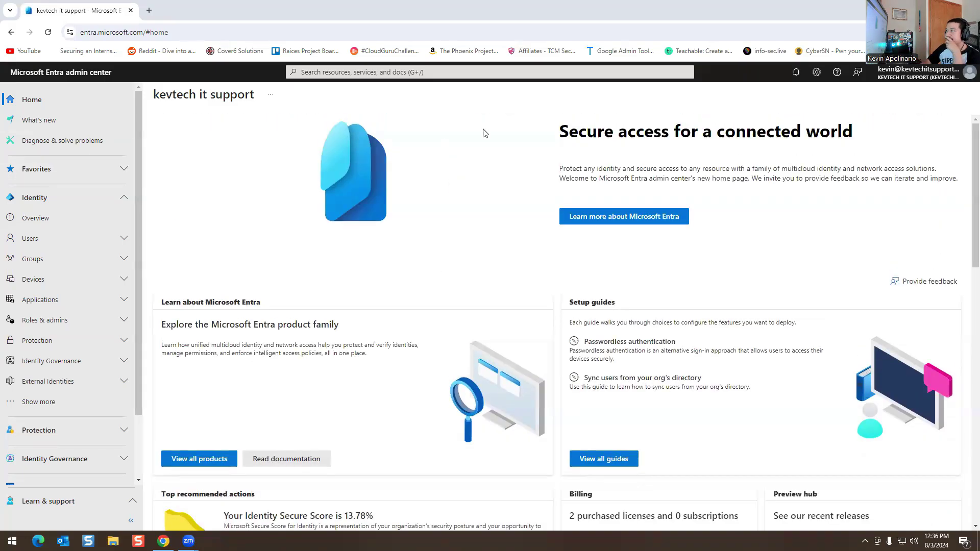
click(271, 97)
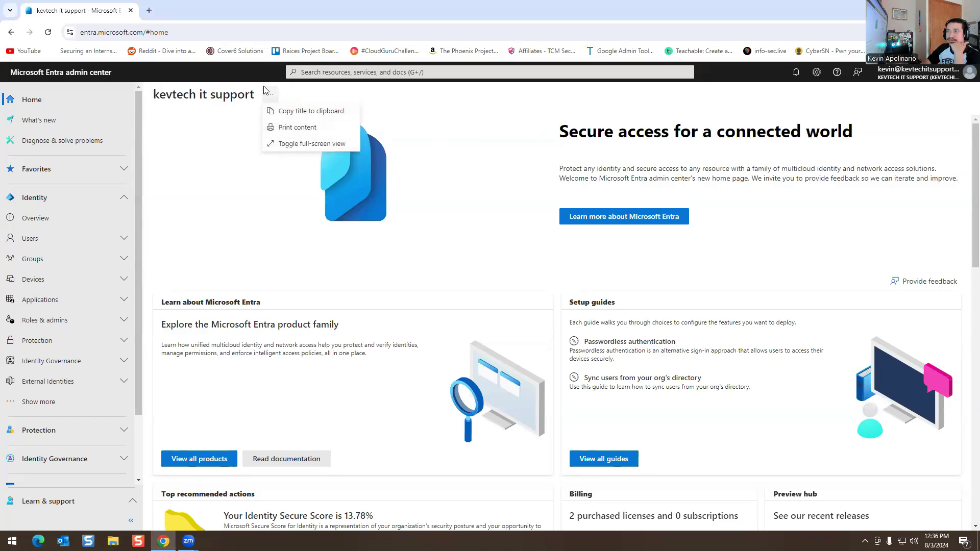
click(266, 92)
scroll(426, 191, down, 4)
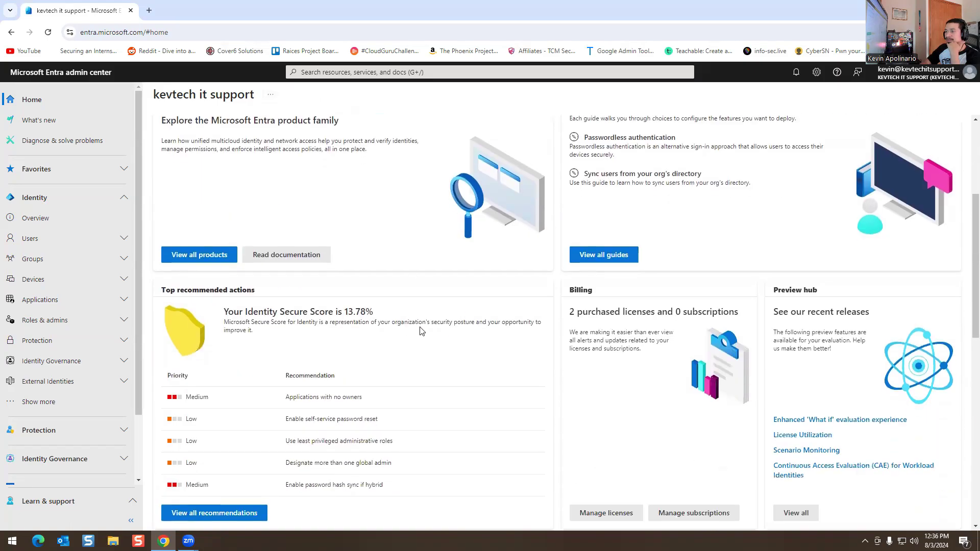
scroll(489, 327, down, 10)
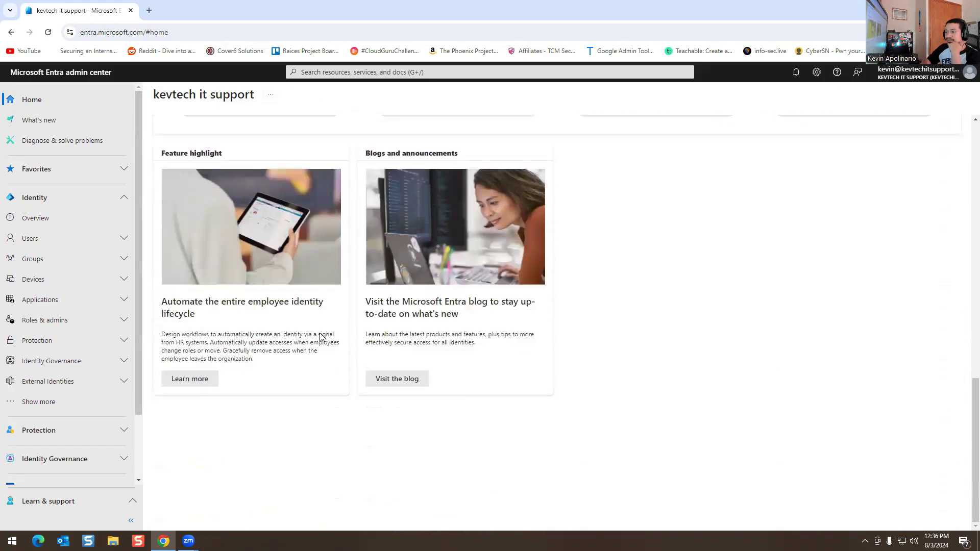
scroll(169, 273, up, 8)
click(59, 129)
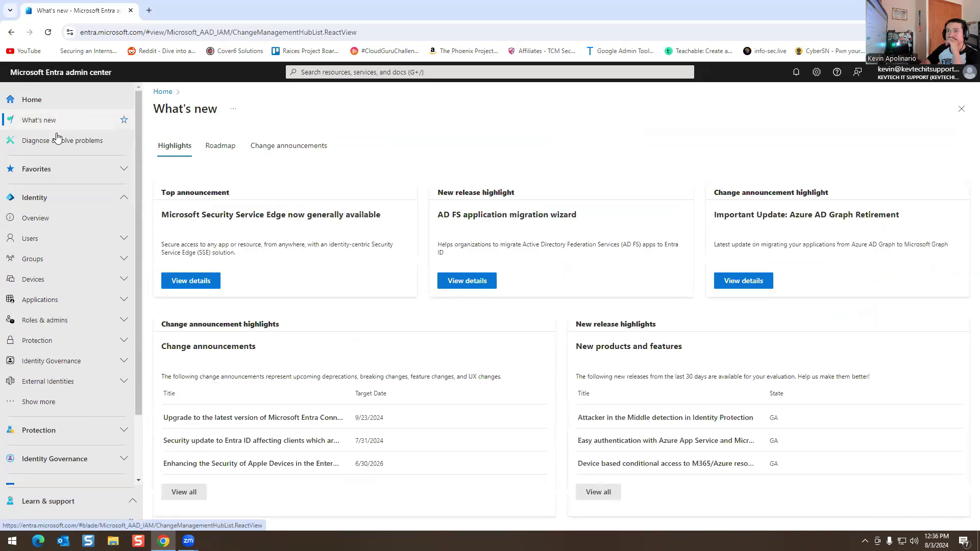
Step: Visit Diagnose & solve problems, then open the Identity Overview for the kevtech it support tenant
click(55, 143)
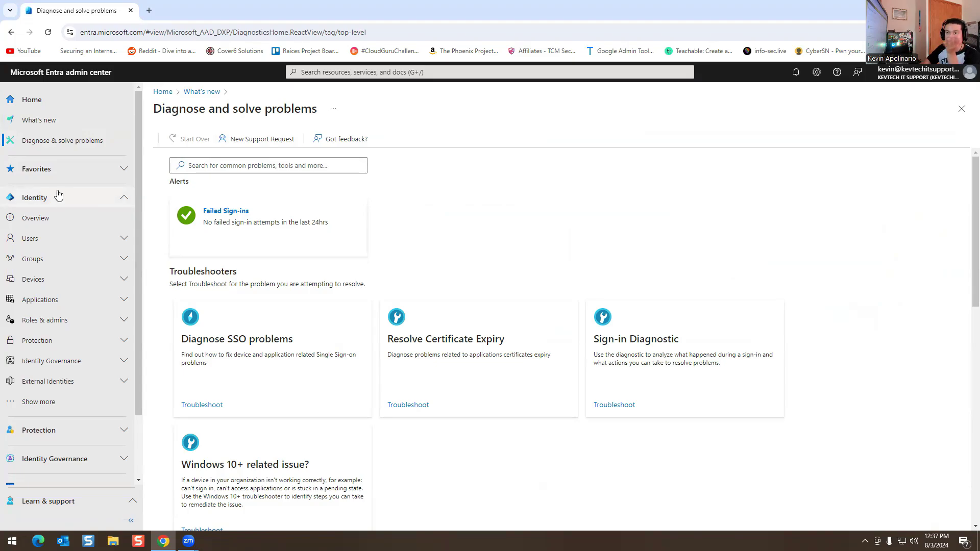
click(118, 169)
click(115, 198)
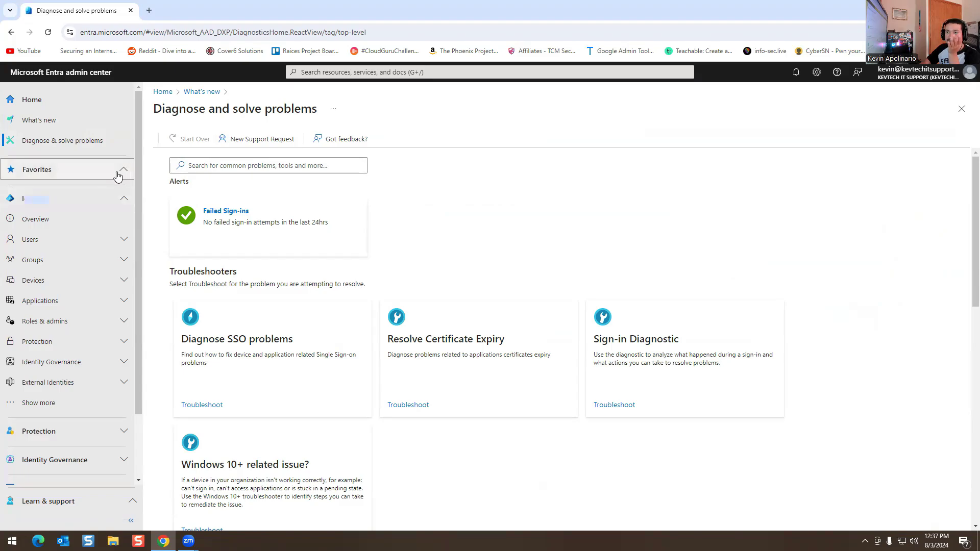
click(118, 198)
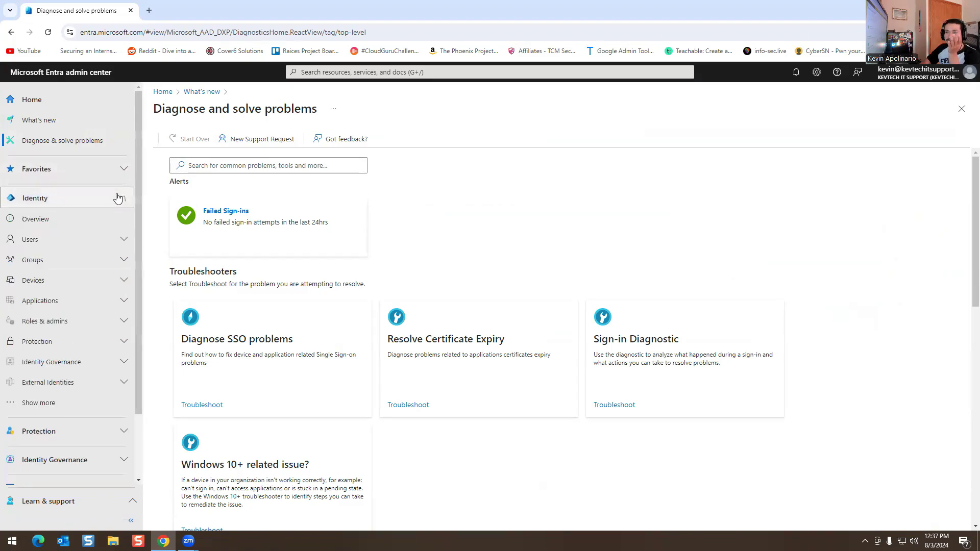
click(68, 213)
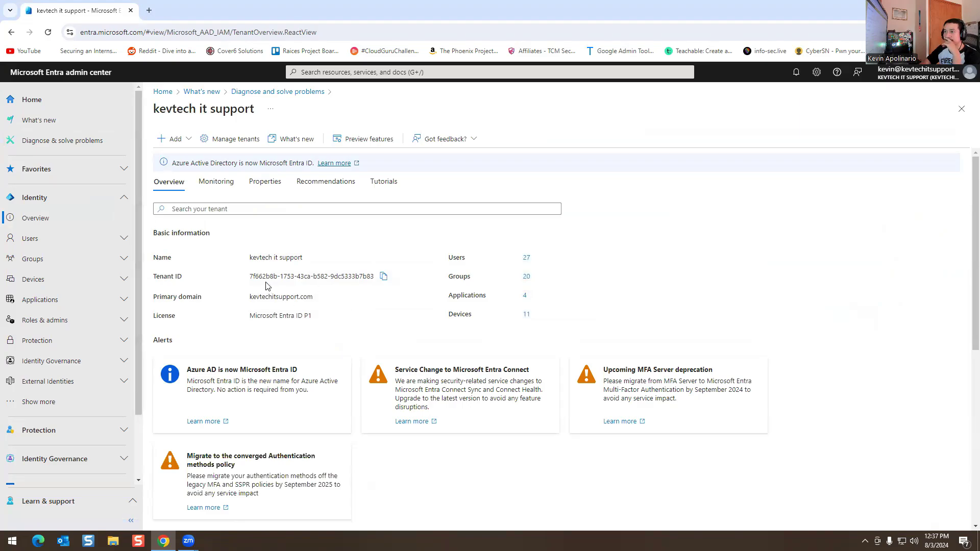
Step: Highlight the tenant name and the primary domain kevtechitsupport.com on the overview
drag(284, 266, 254, 267)
click(260, 297)
drag(292, 297, 314, 297)
click(313, 295)
Step: Briefly visit kevtechitsupport.com in a new tab, close it, and open All users
click(149, 10)
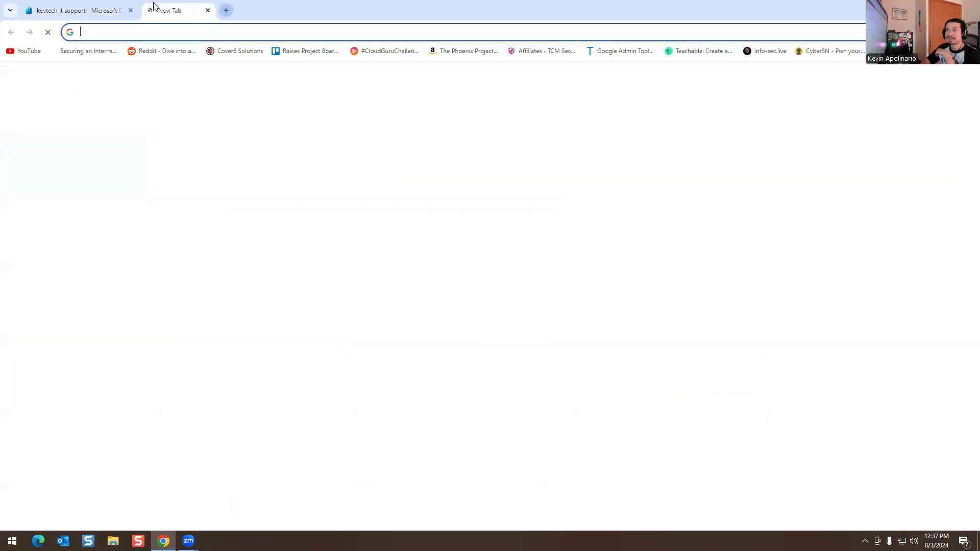
text(ke)
key(Return)
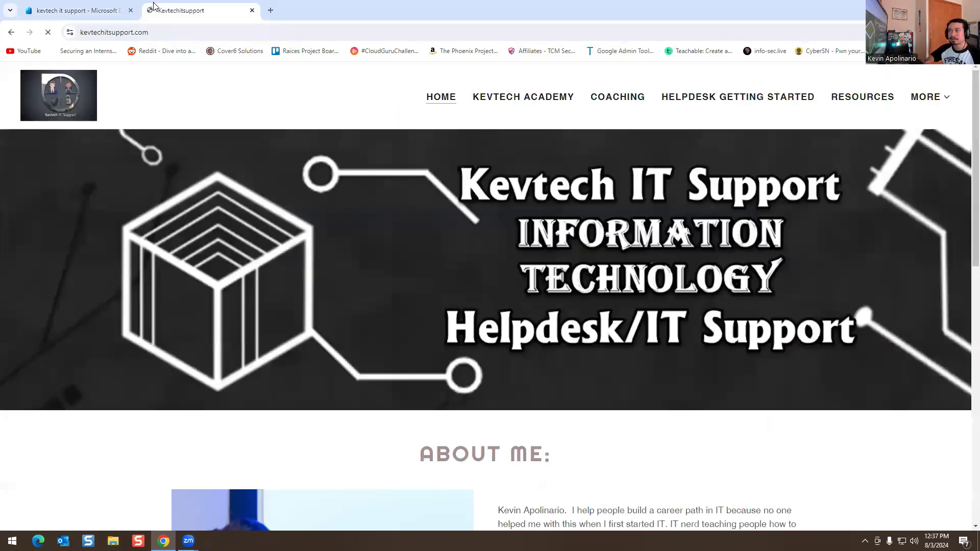
key(ctrl+shift+Tab)
click(252, 10)
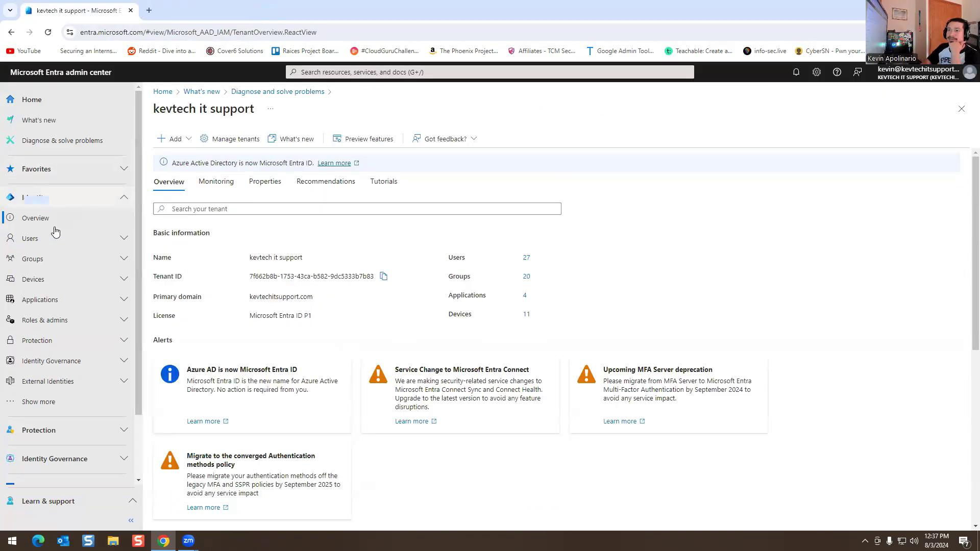
click(43, 242)
click(38, 259)
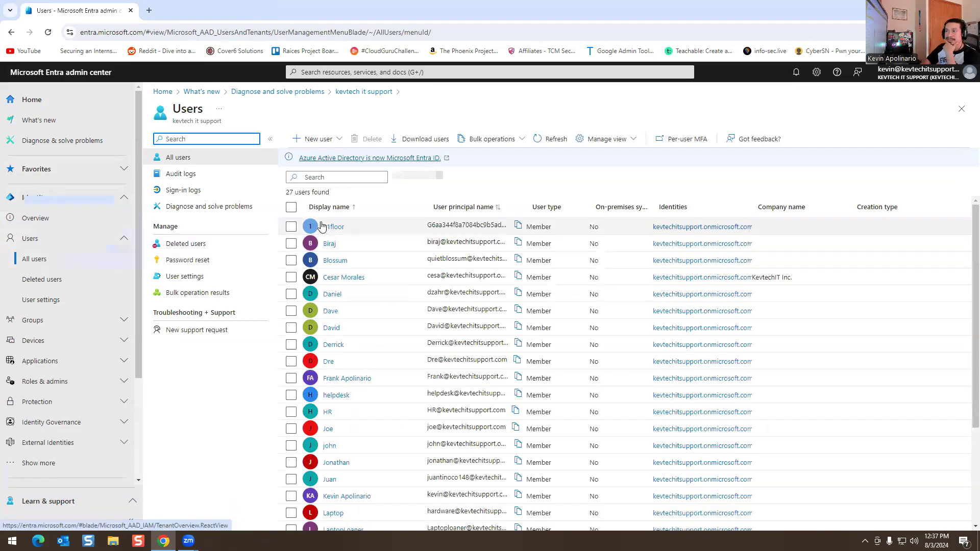
Step: Start an external user invite and enter the guest's Gmail address
click(329, 144)
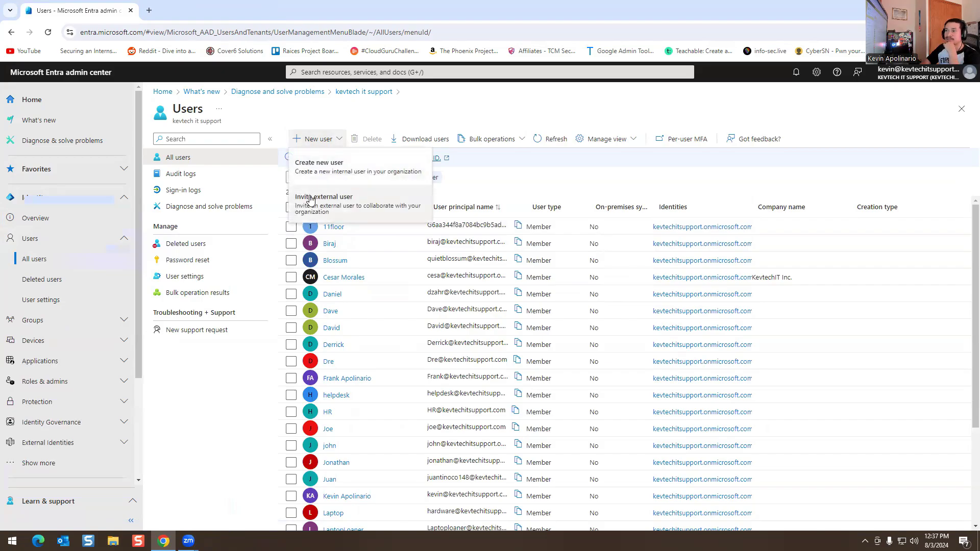
click(311, 199)
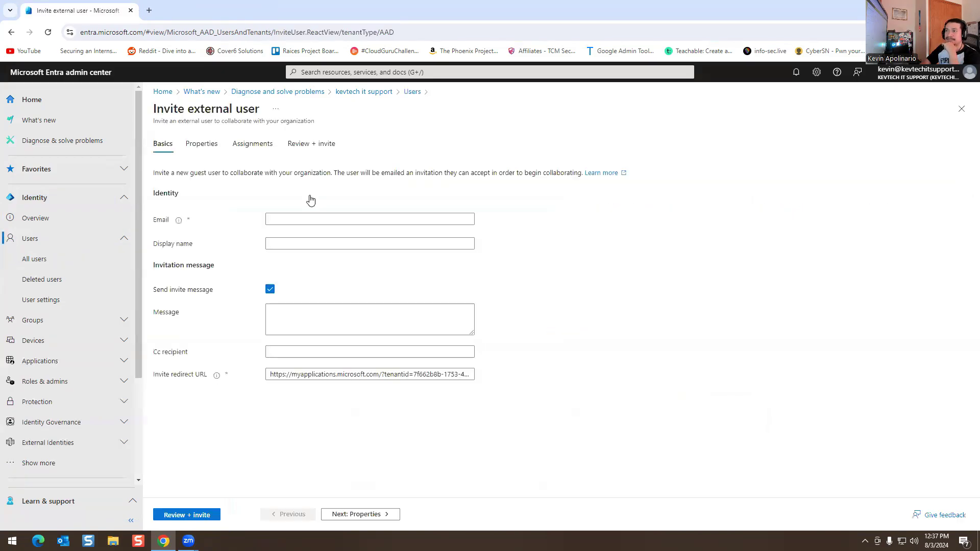
click(295, 218)
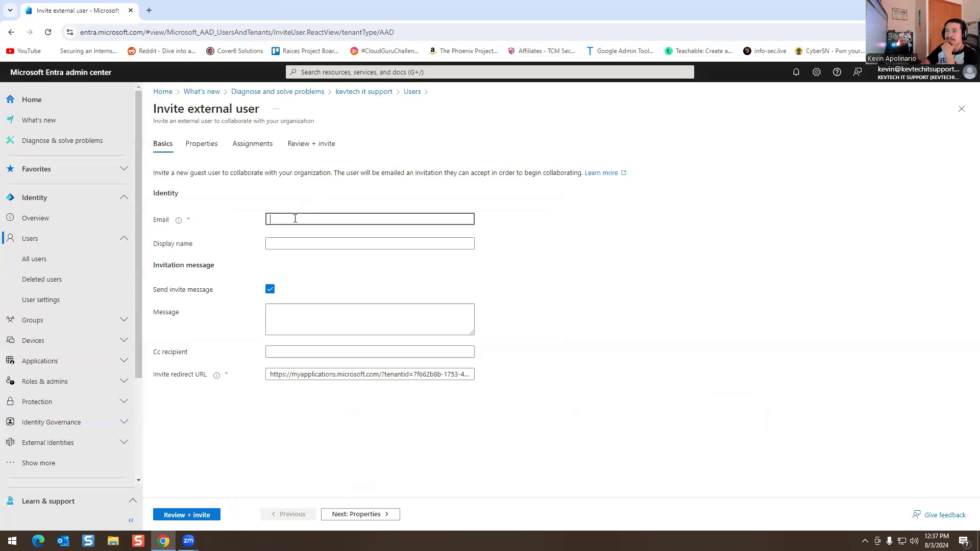
click(178, 221)
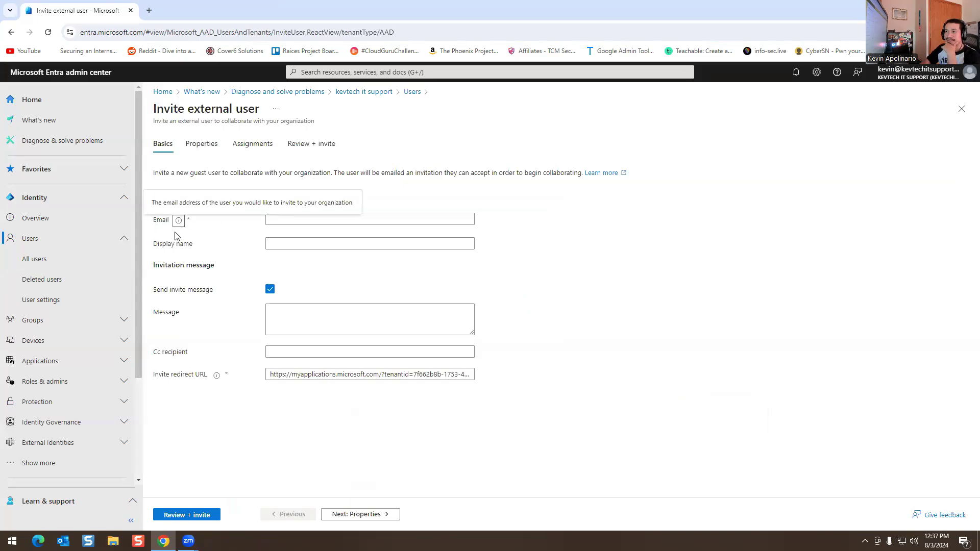
click(299, 220)
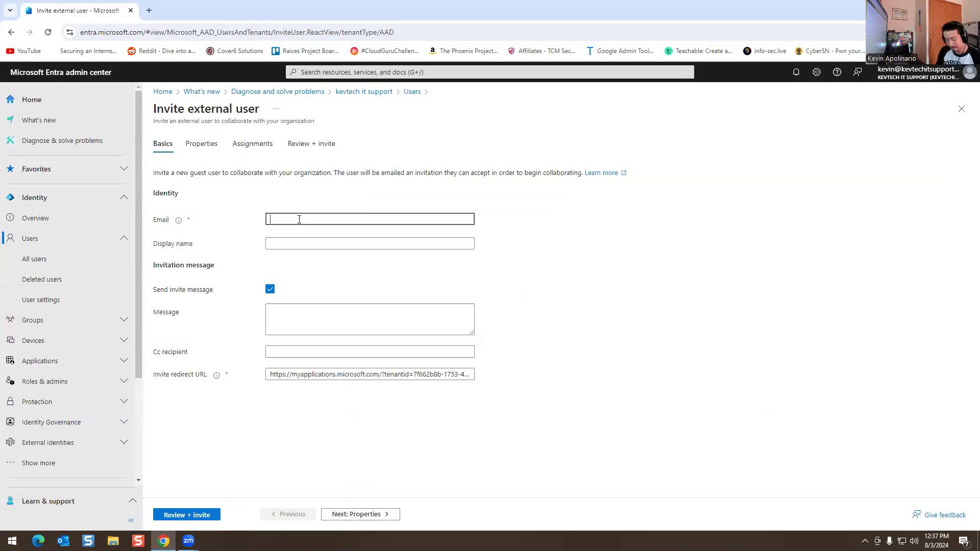
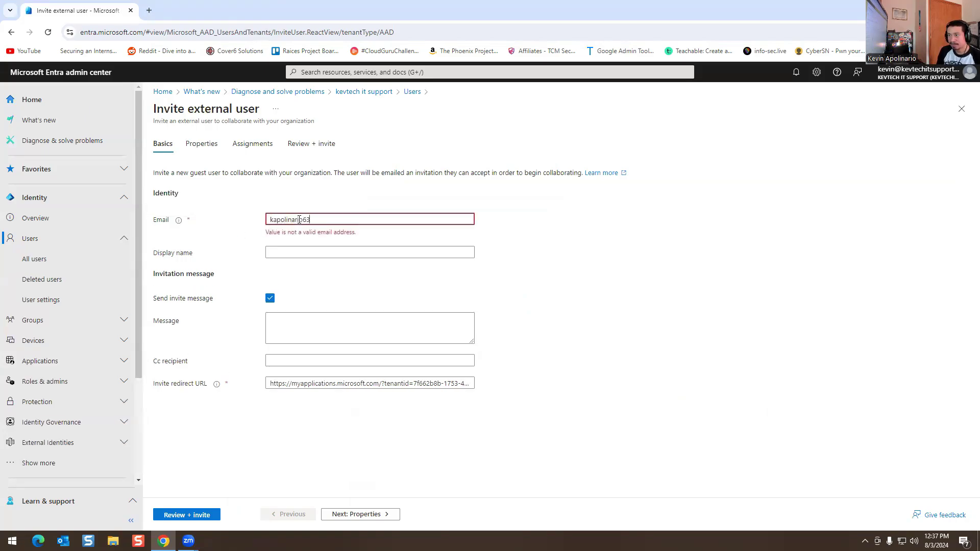
text(.com)
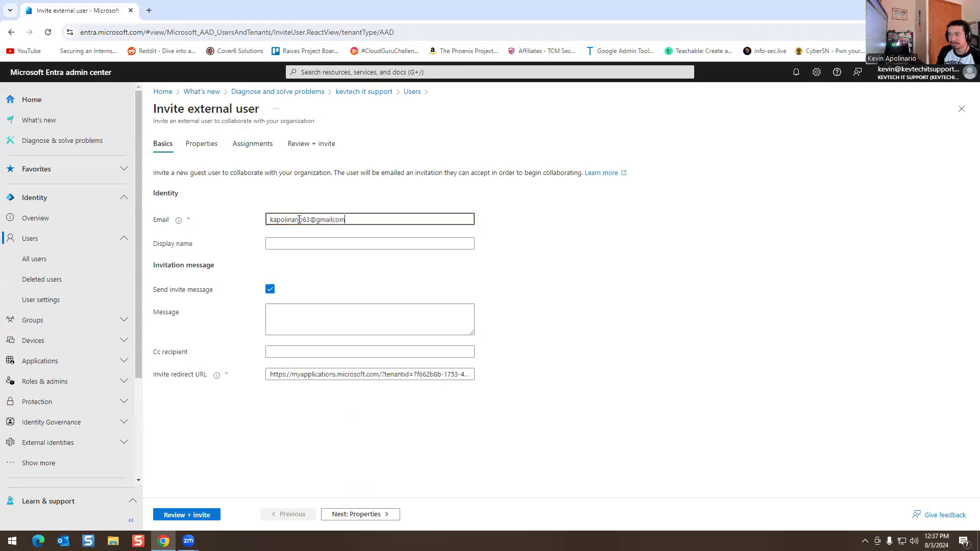
key(Tab)
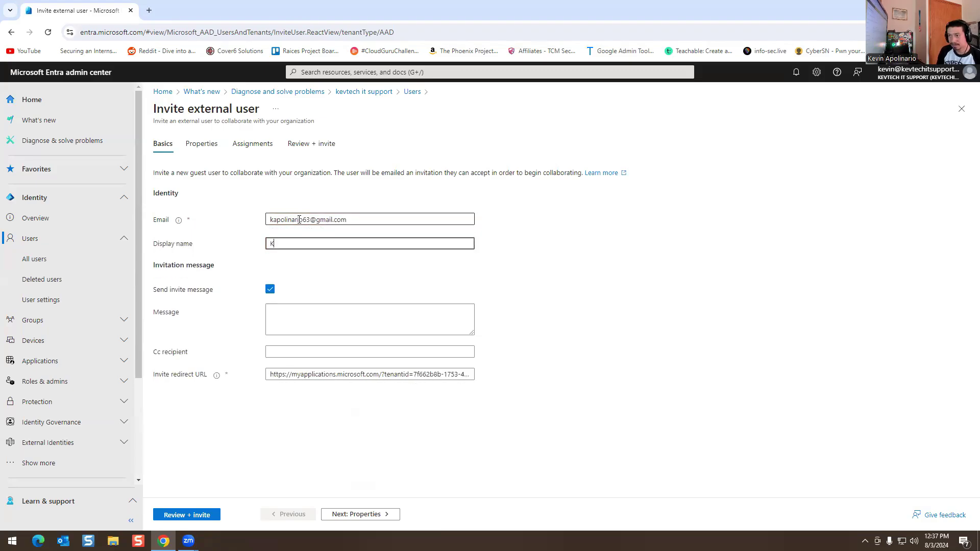
Step: Enter the guest's display name and the message 'Come join kevtechitsupport.com microsoft entra.'
key(Tab)
key(Tab)
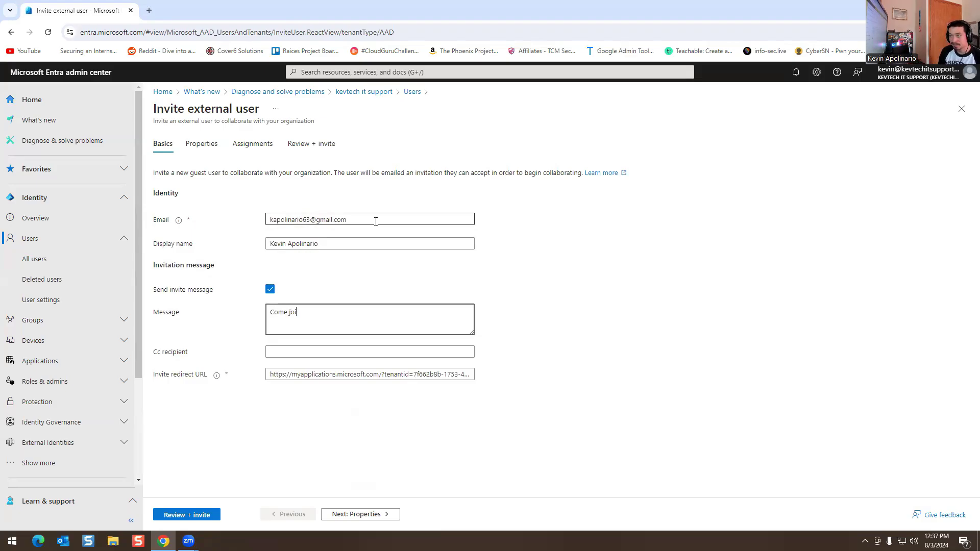
text(Come join kevtechitsupport)
key(BackSpace)
text(.c)
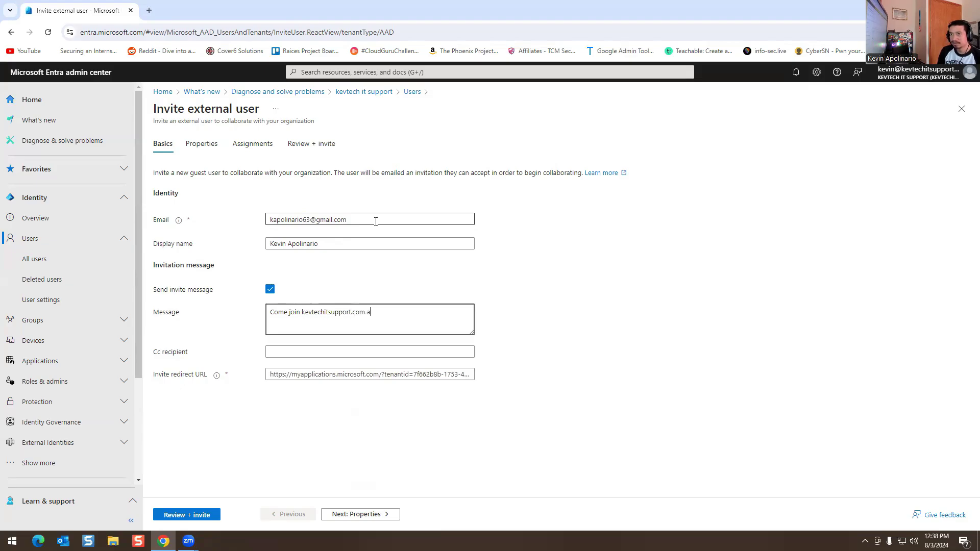
text(om microsoft )
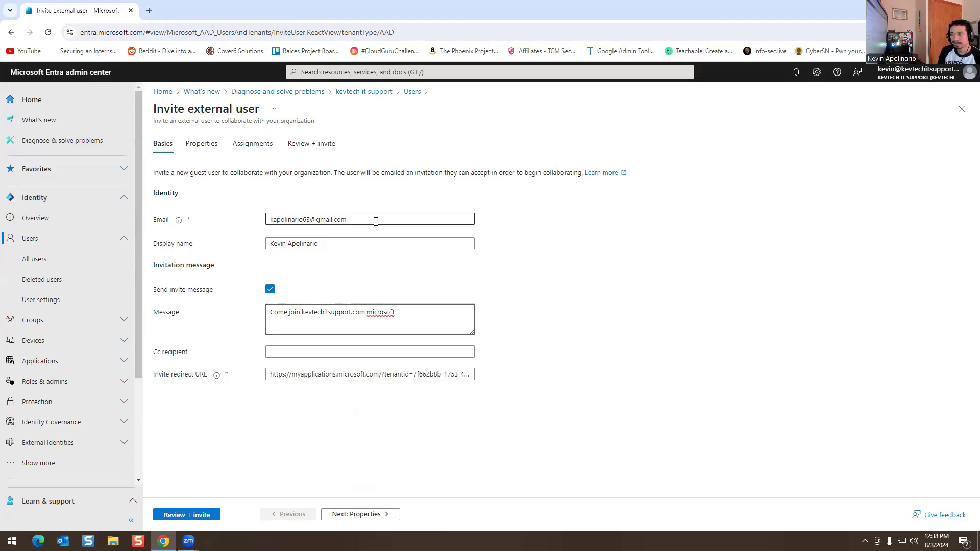
text(entra.)
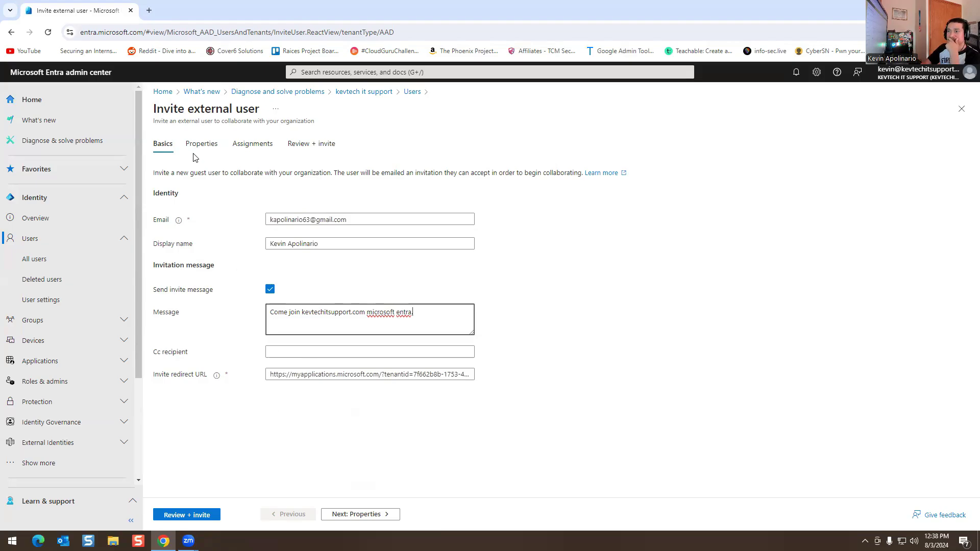
Step: On Properties, enter the guest's first and last name and job title IT Manager
click(364, 514)
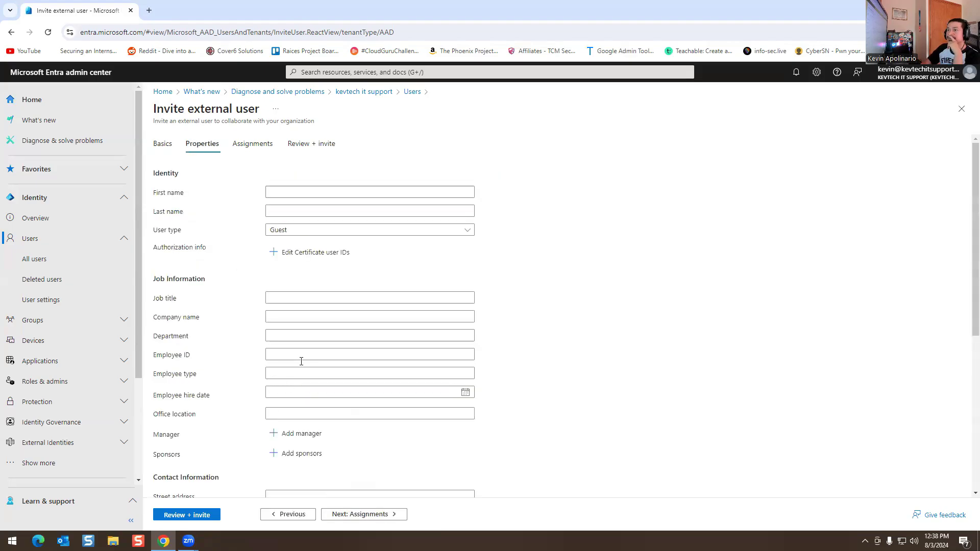
click(164, 147)
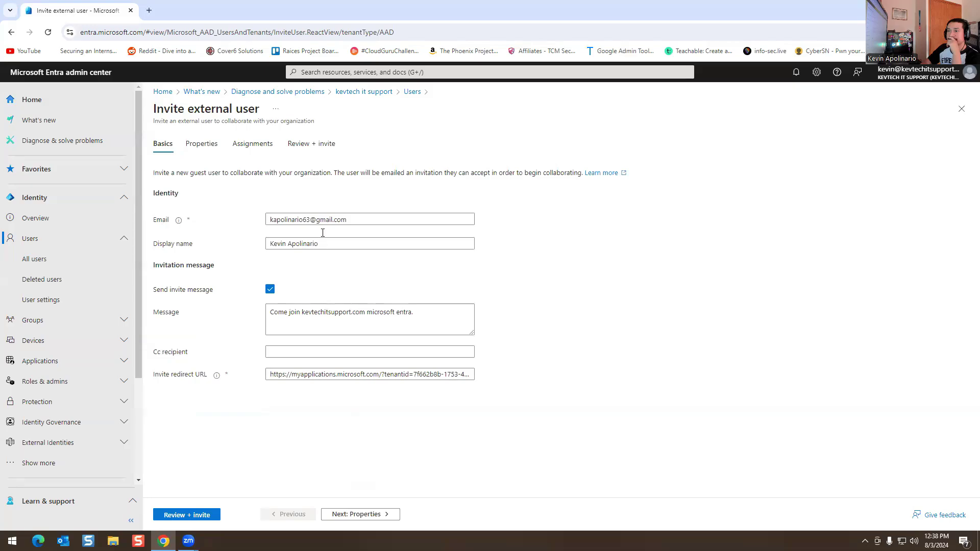
click(199, 143)
click(298, 192)
click(307, 231)
click(358, 191)
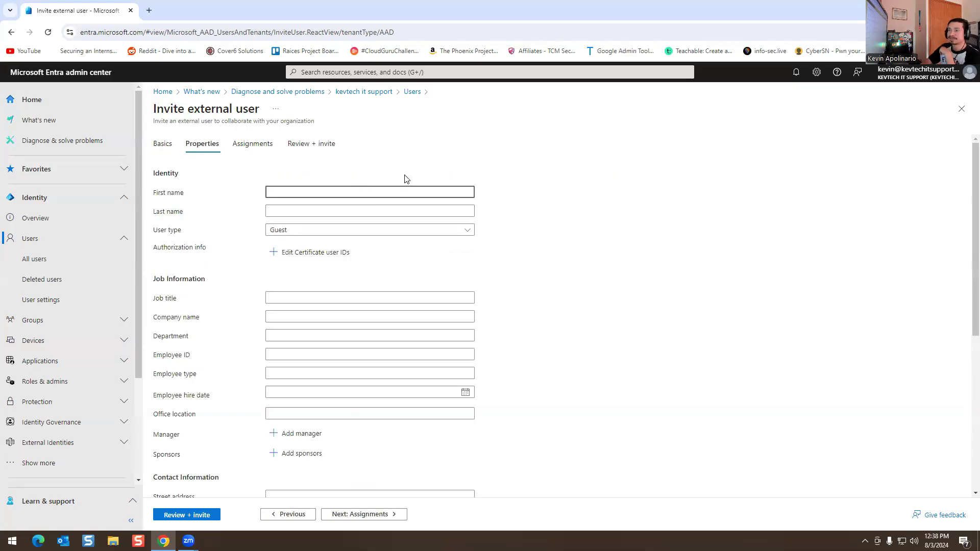
text(Kevin)
key(Tab)
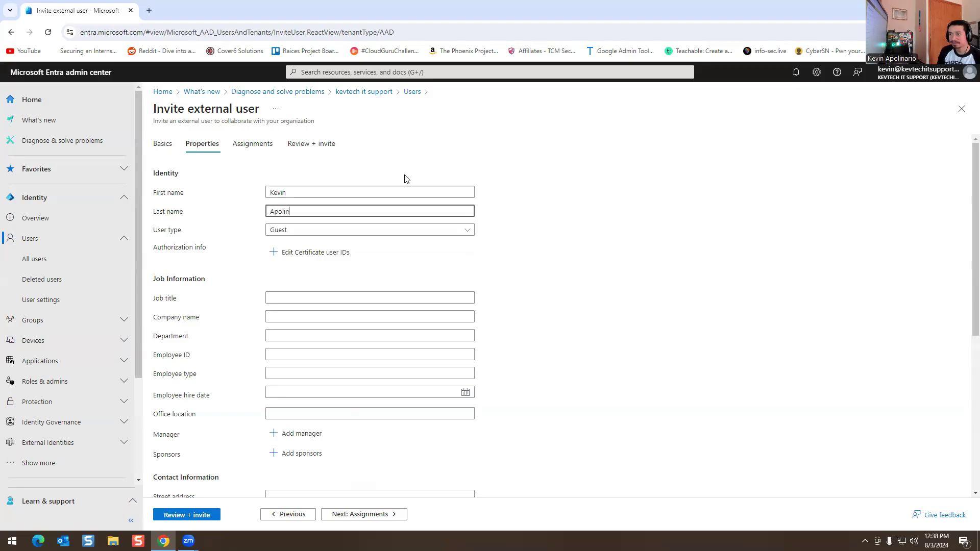
click(306, 293)
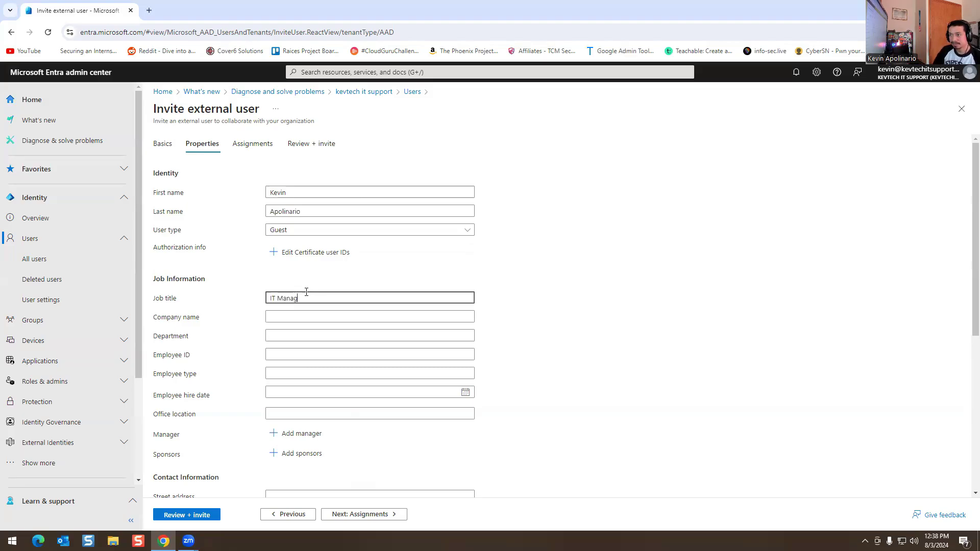
scroll(433, 284, down, 6)
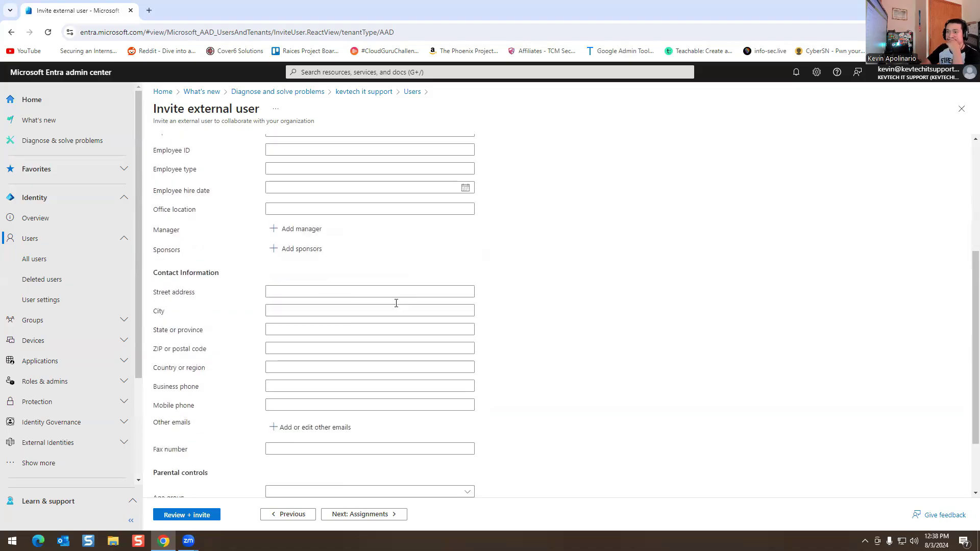
scroll(263, 372, up, 6)
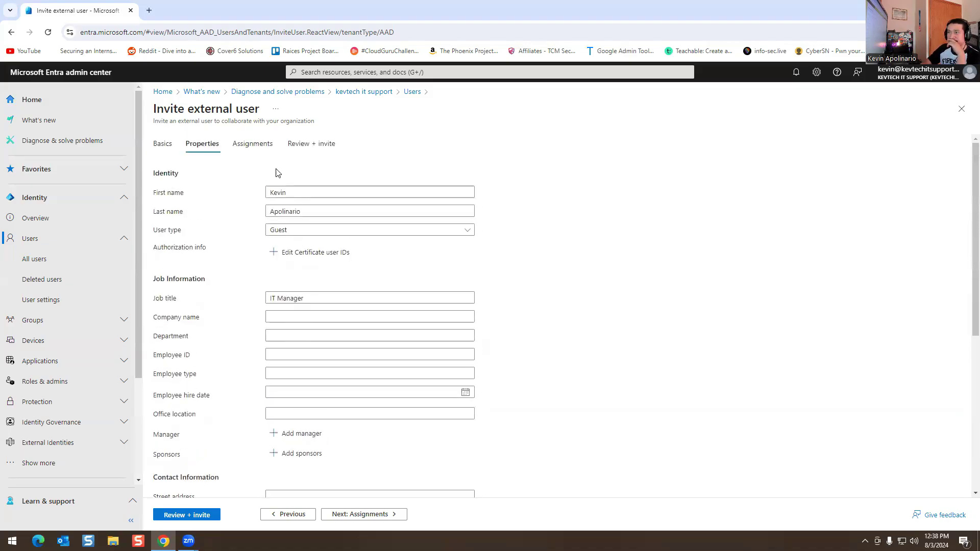
Step: Add the Helpdesk group under Assignments and continue to Review + invite
click(357, 516)
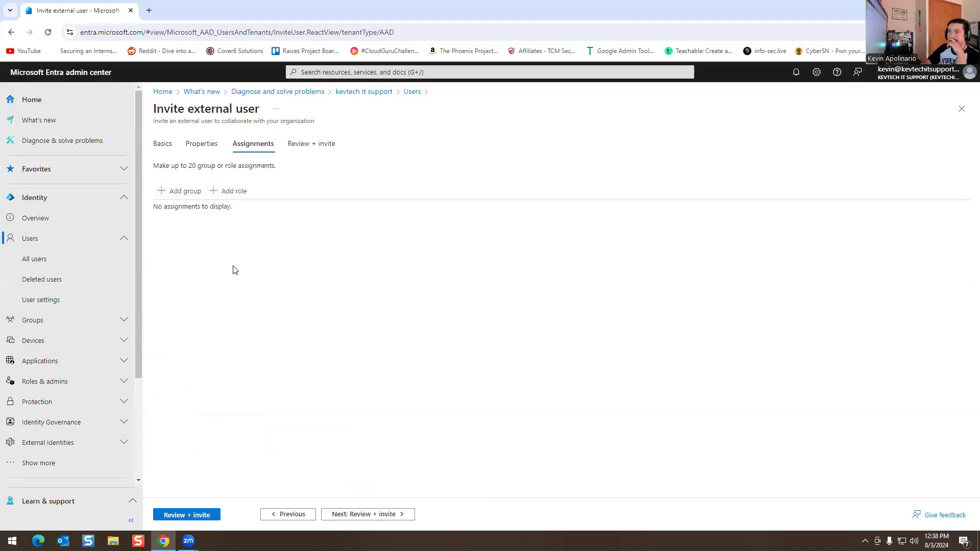
click(180, 192)
scroll(538, 309, down, 1)
scroll(536, 308, up, 1)
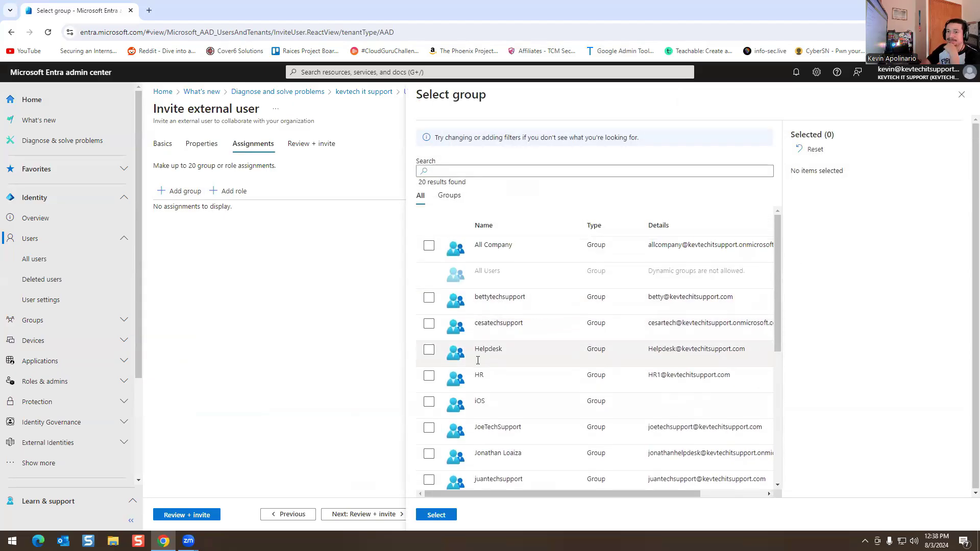
click(428, 351)
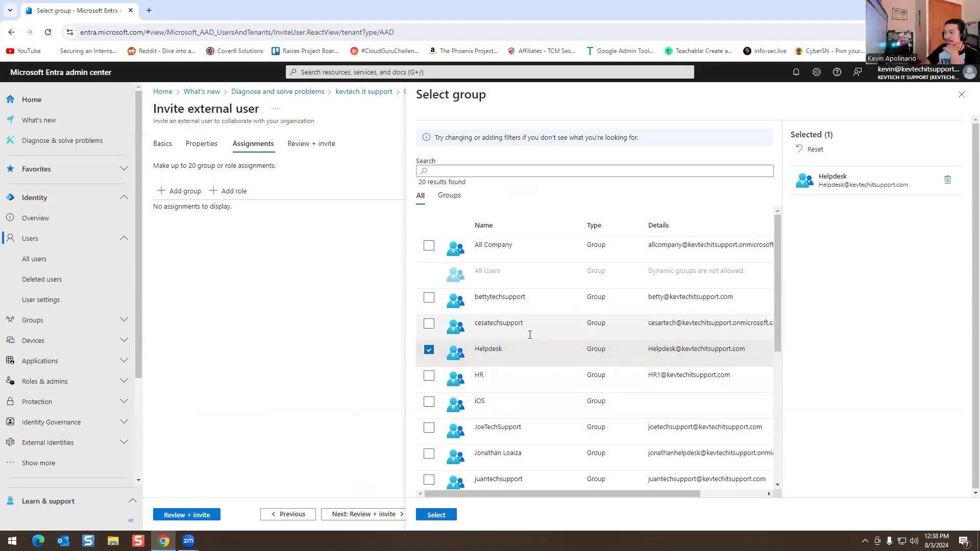
scroll(521, 342, down, 2)
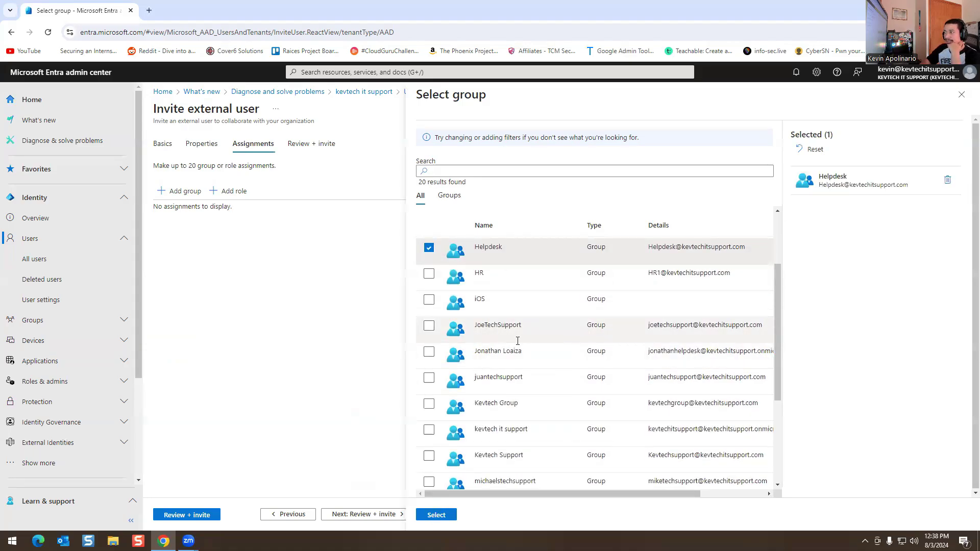
scroll(517, 341, up, 2)
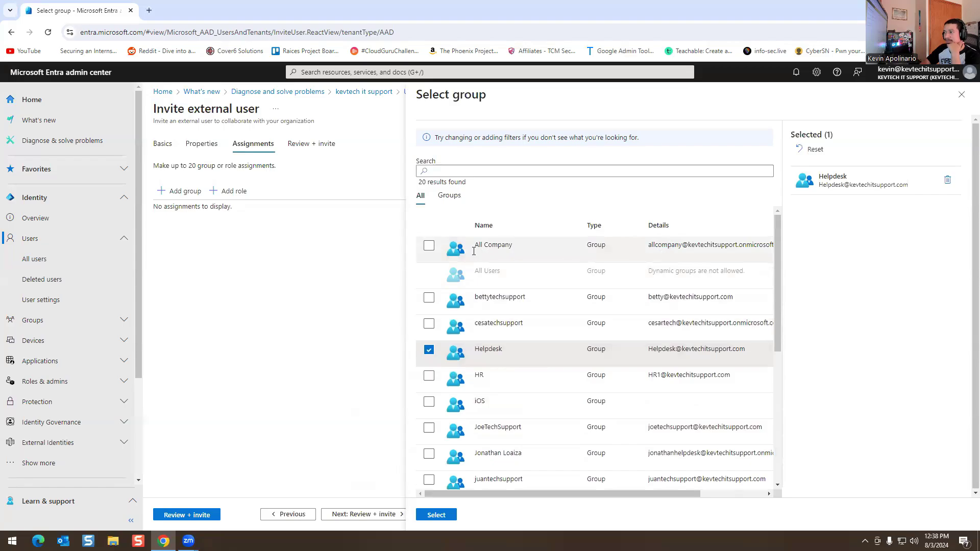
scroll(504, 341, down, 5)
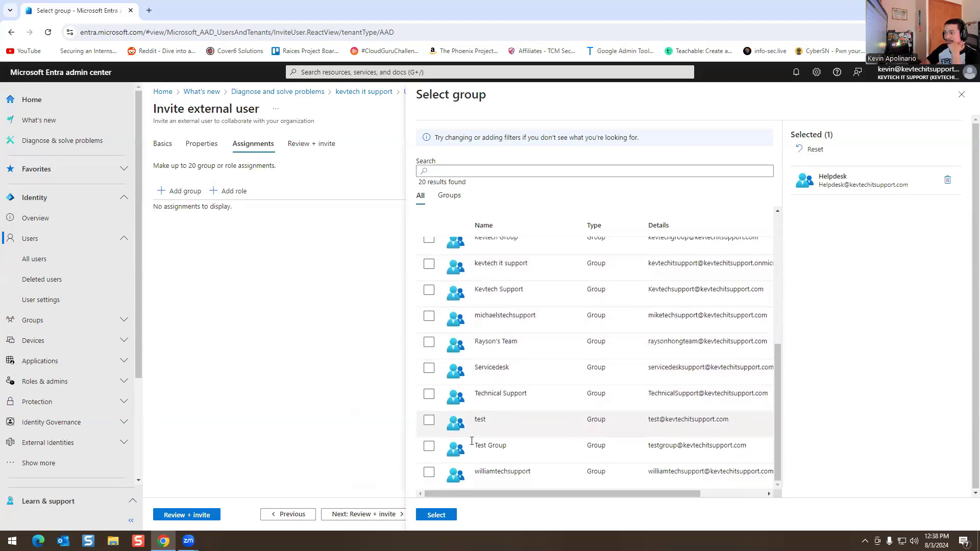
click(436, 516)
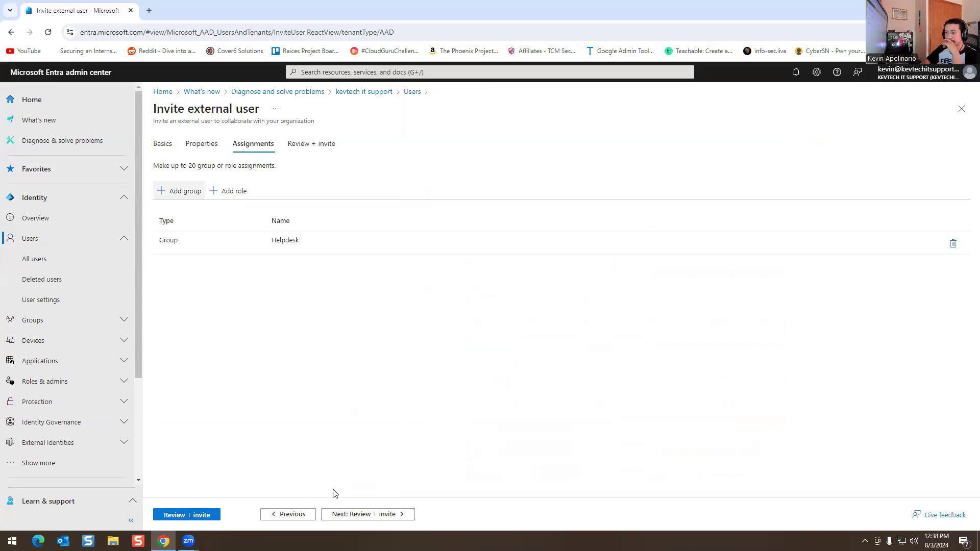
click(360, 516)
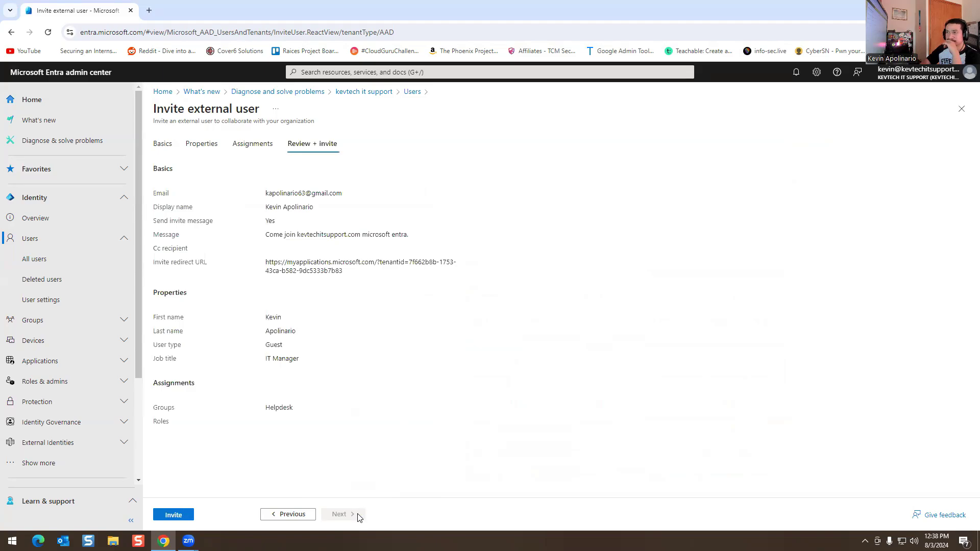
Step: Send the guest invitation from the Review + invite summary
click(183, 513)
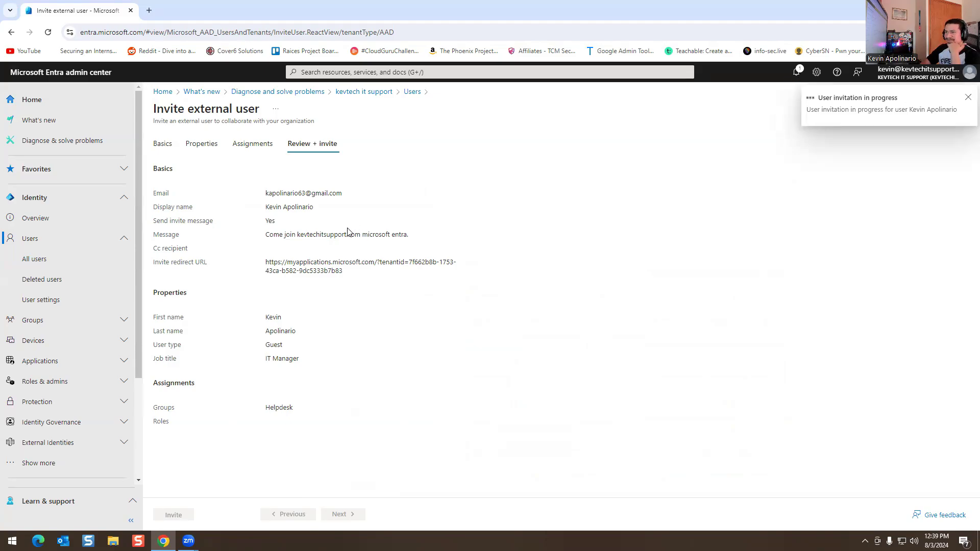
scroll(494, 309, down, 3)
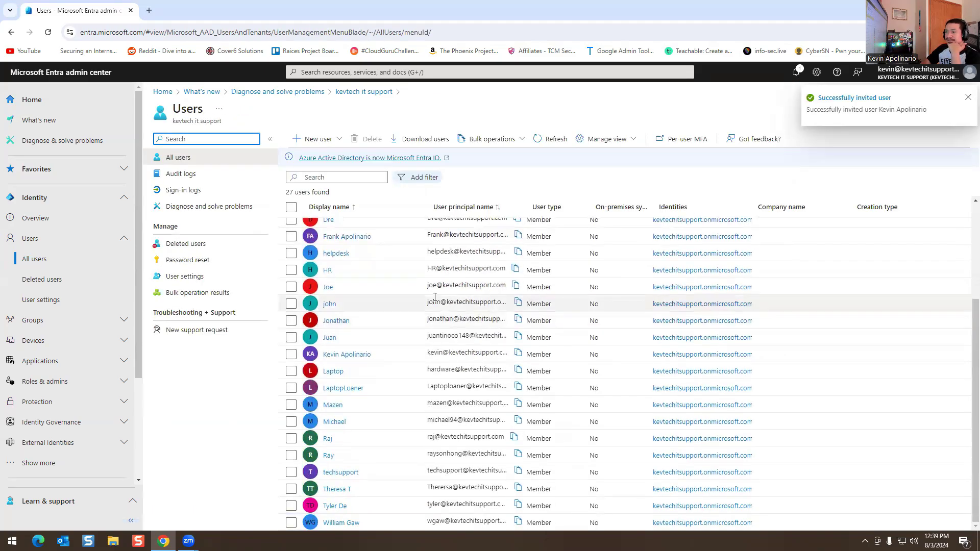
Step: Refresh All users to show 28 users, including the new Guest account
scroll(342, 286, up, 3)
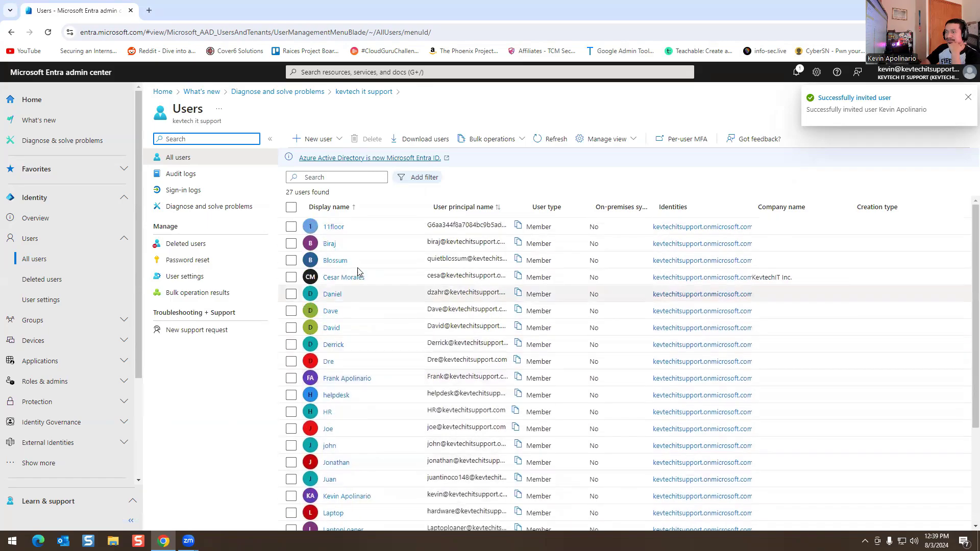
scroll(393, 357, down, 3)
scroll(393, 332, up, 3)
click(551, 138)
scroll(378, 317, down, 3)
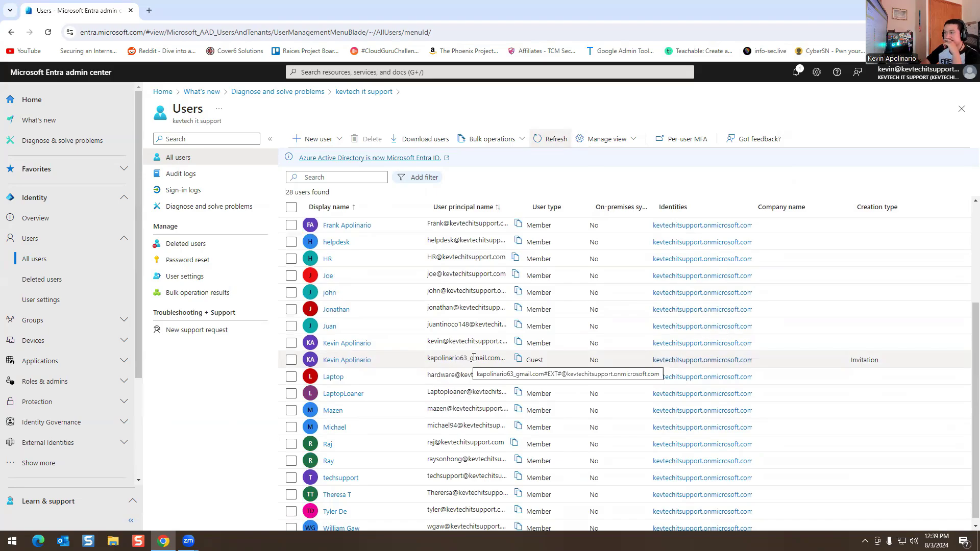
Step: Switch to the Gmail inbox window
key(ctrl+t)
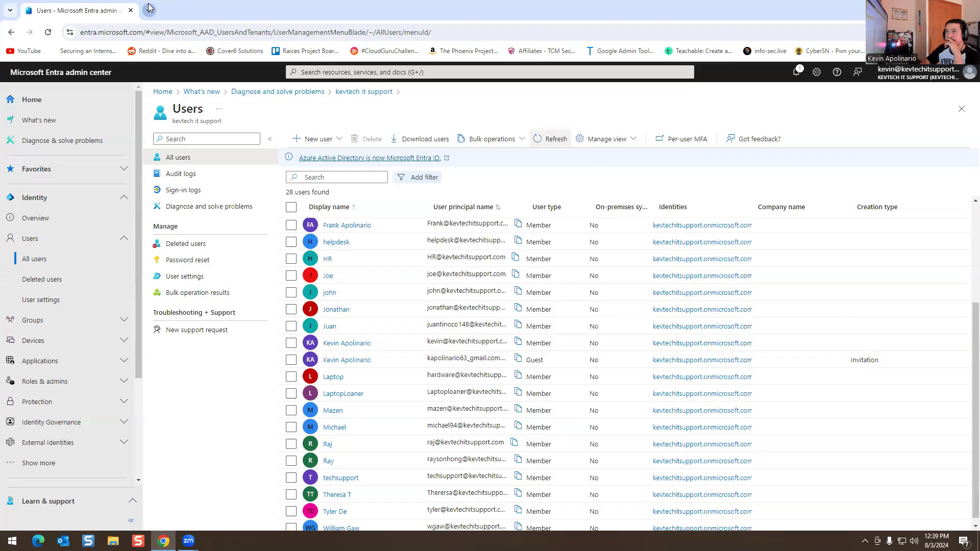
key(ctrl+w)
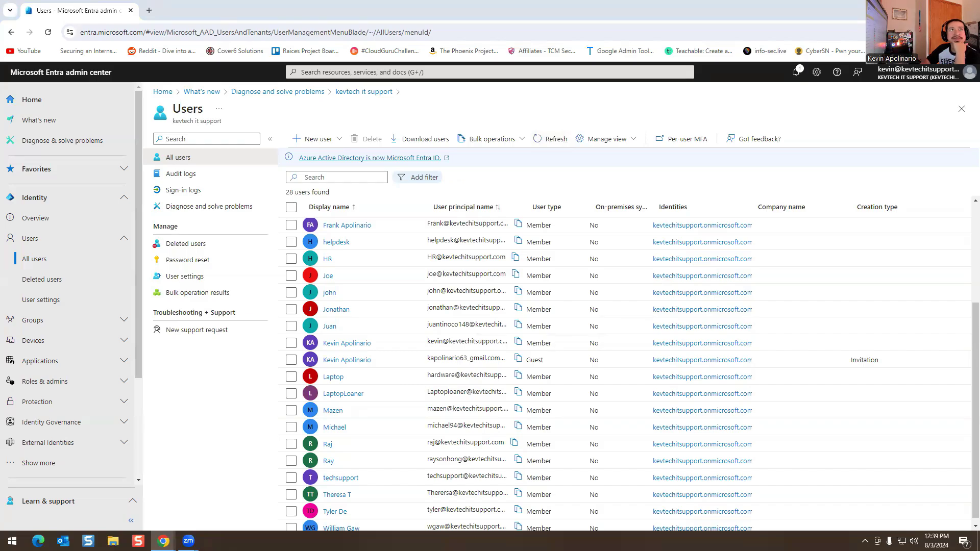
key(alt+Tab)
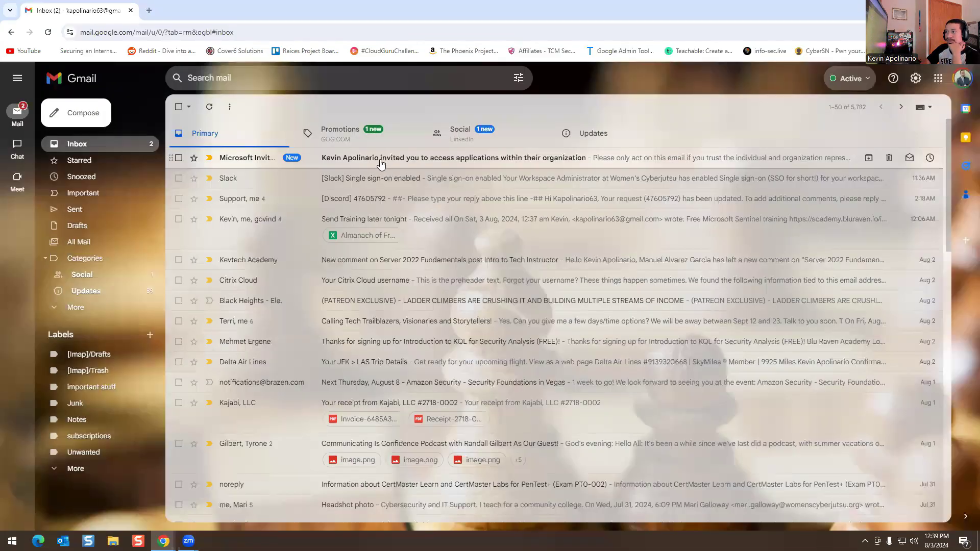
Step: Open the Microsoft Invitations email and accept the invitation
click(380, 162)
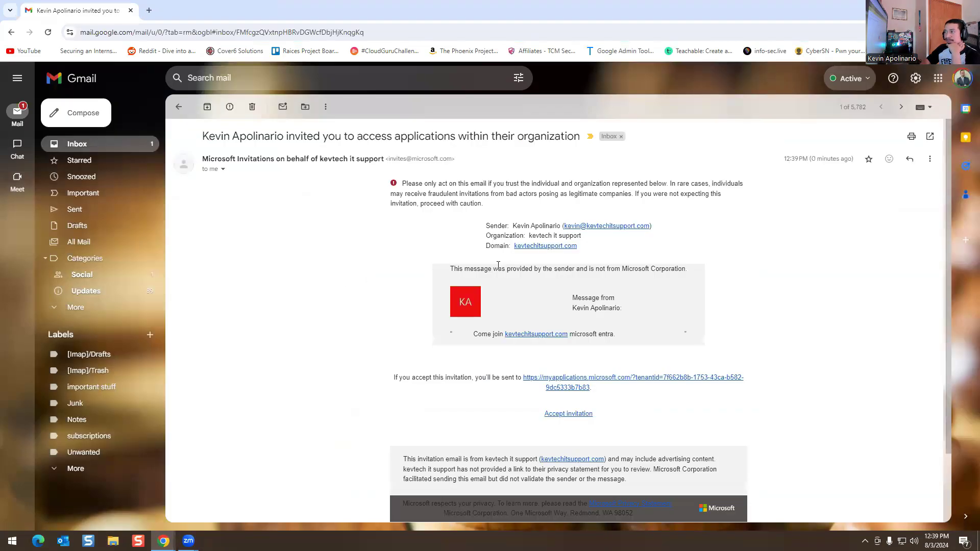
scroll(370, 337, down, 2)
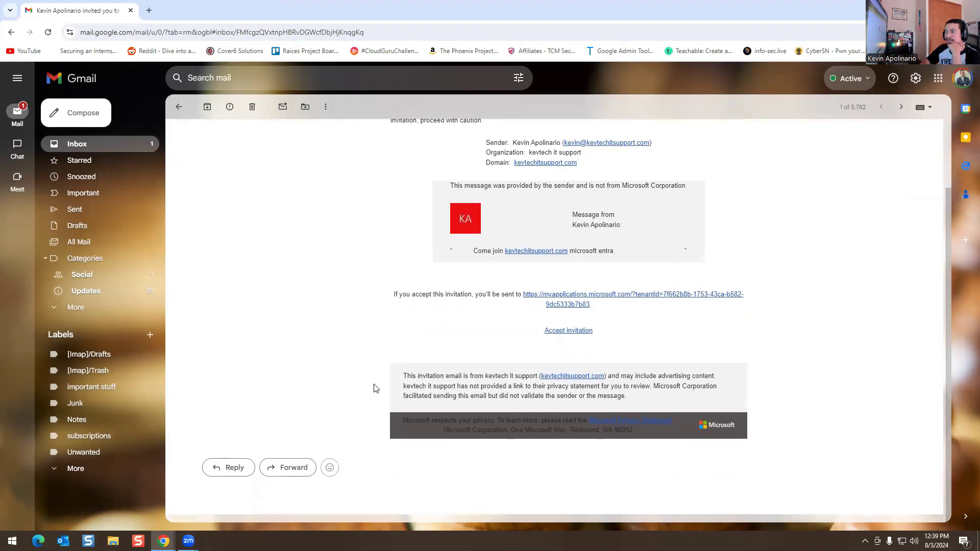
scroll(601, 417, up, 2)
click(579, 418)
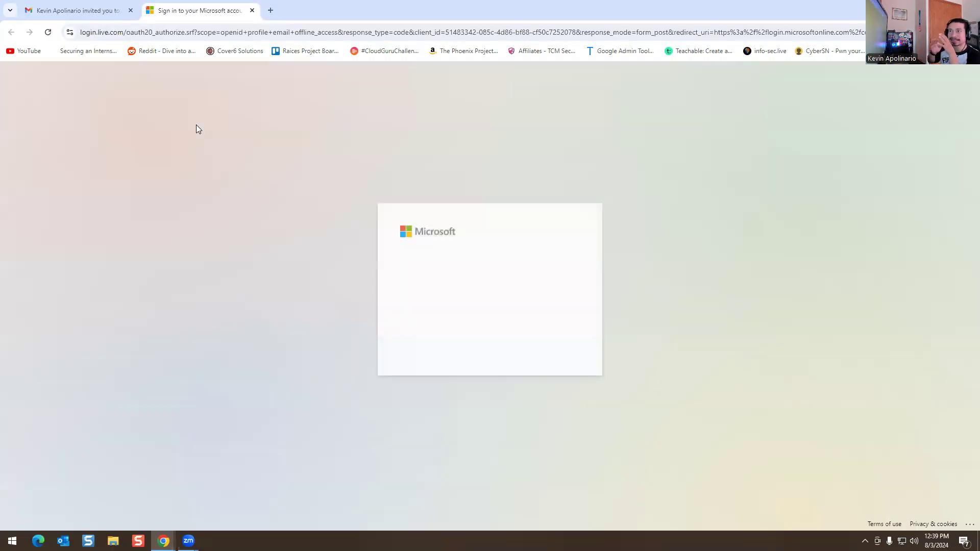
Step: Close the Microsoft sign-in tab and return to the Entra admin window
click(252, 11)
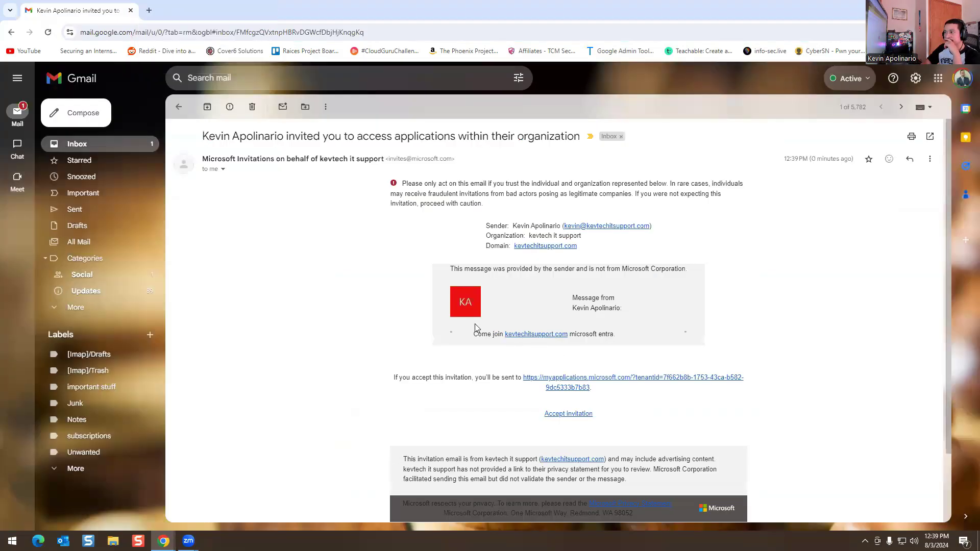
scroll(435, 369, down, 2)
scroll(510, 307, up, 2)
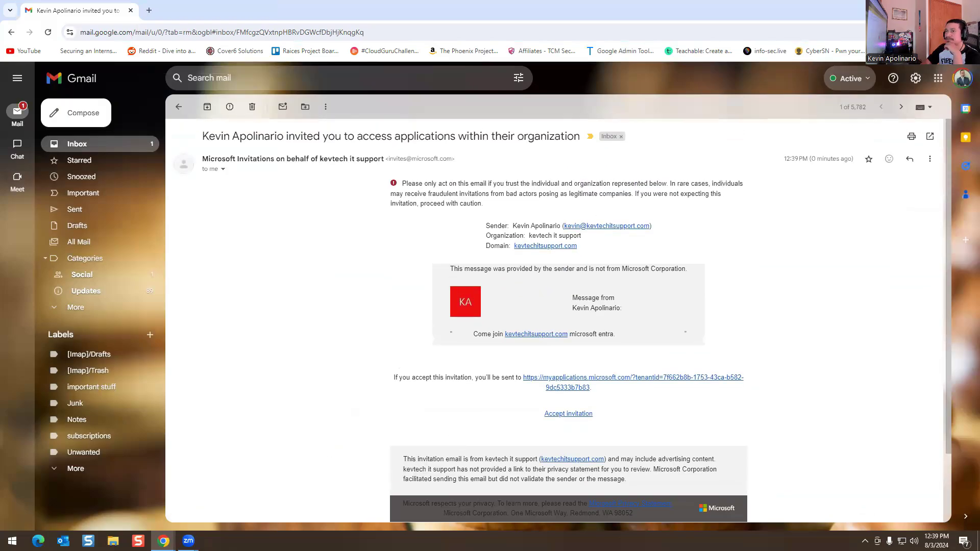
key(alt+Tab)
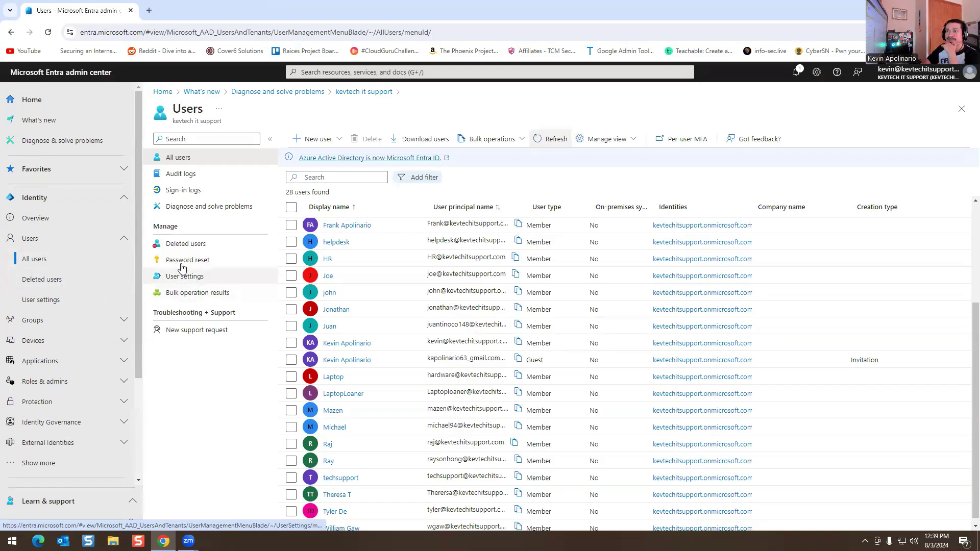
Step: Look at Deleted users and Sign-in logs, then view the Password reset Properties
click(185, 244)
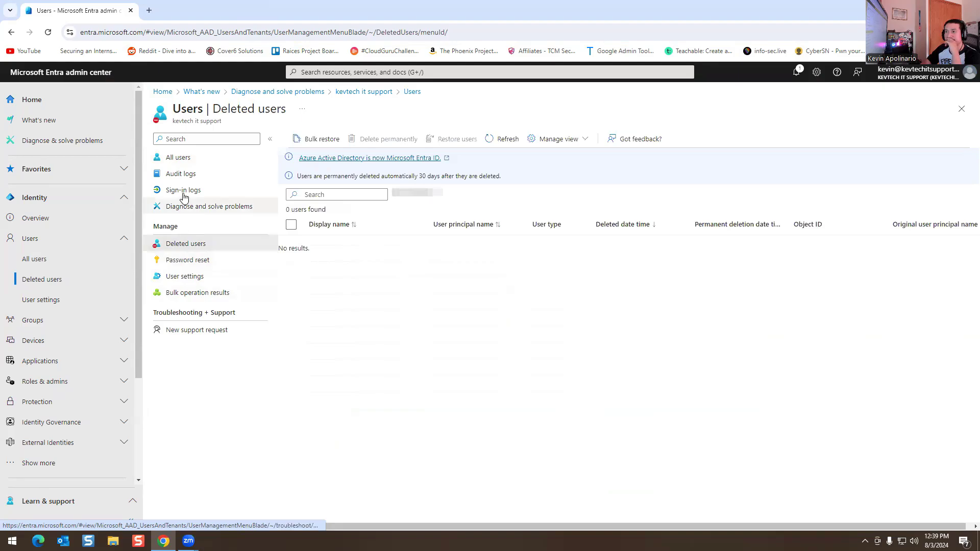
click(183, 197)
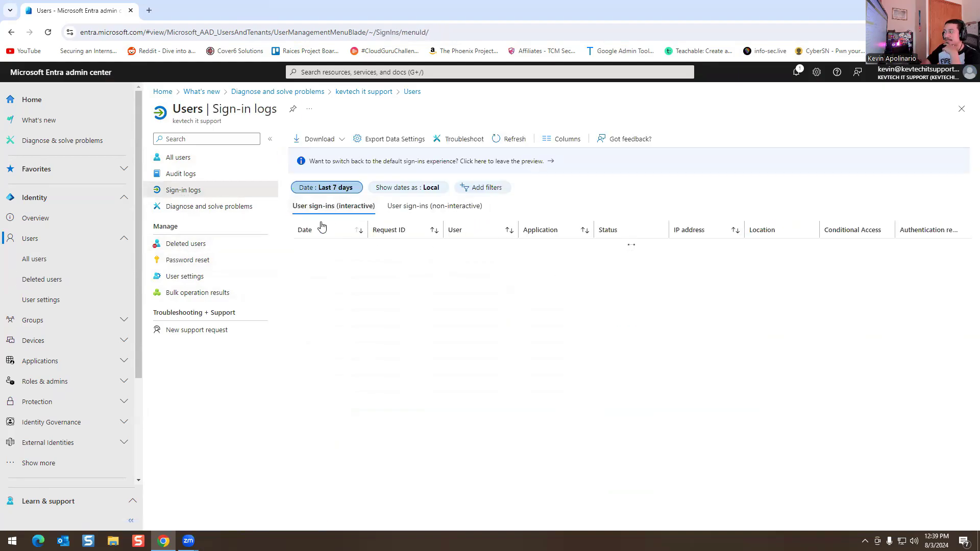
click(198, 261)
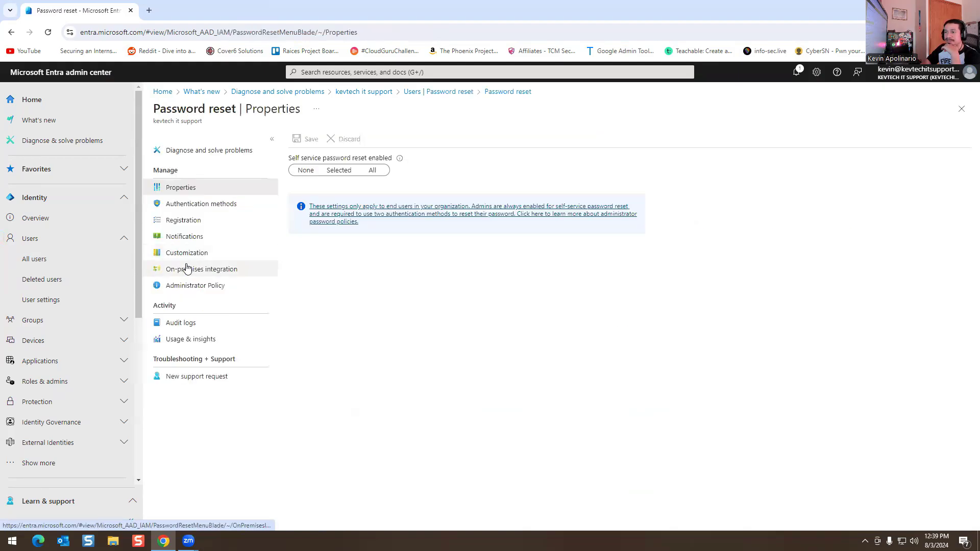
Step: Try Office phone and Security questions as reset methods, leaving only Email and Mobile phone enabled
click(201, 207)
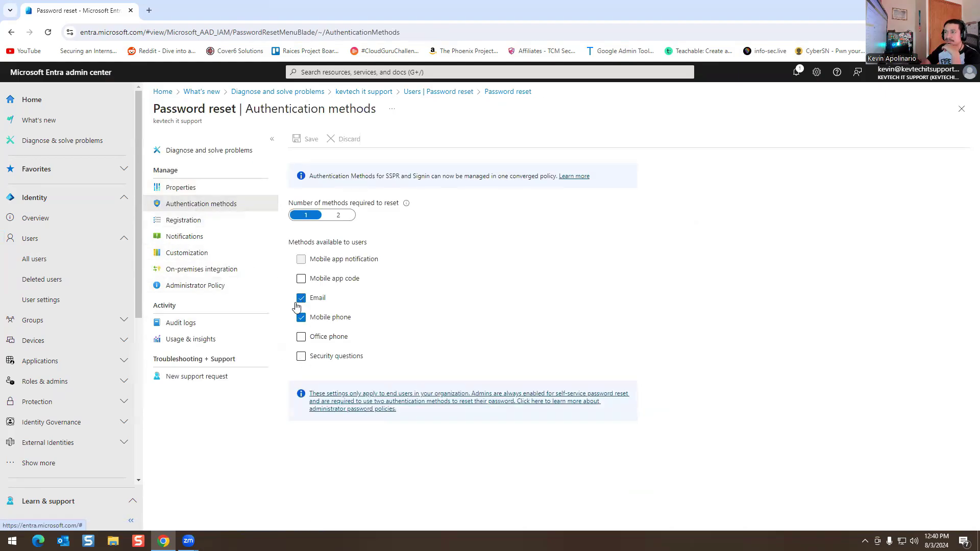
click(301, 336)
click(301, 337)
click(301, 356)
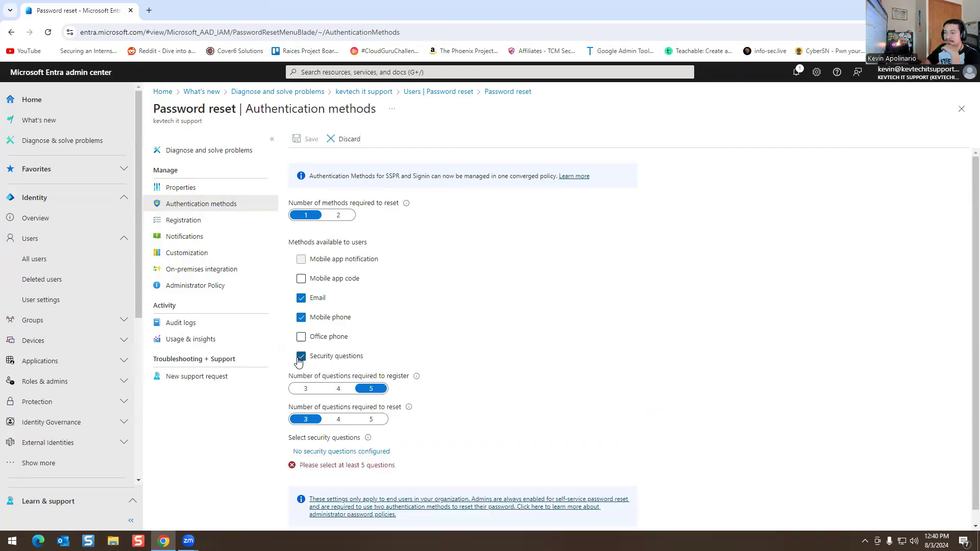
click(300, 356)
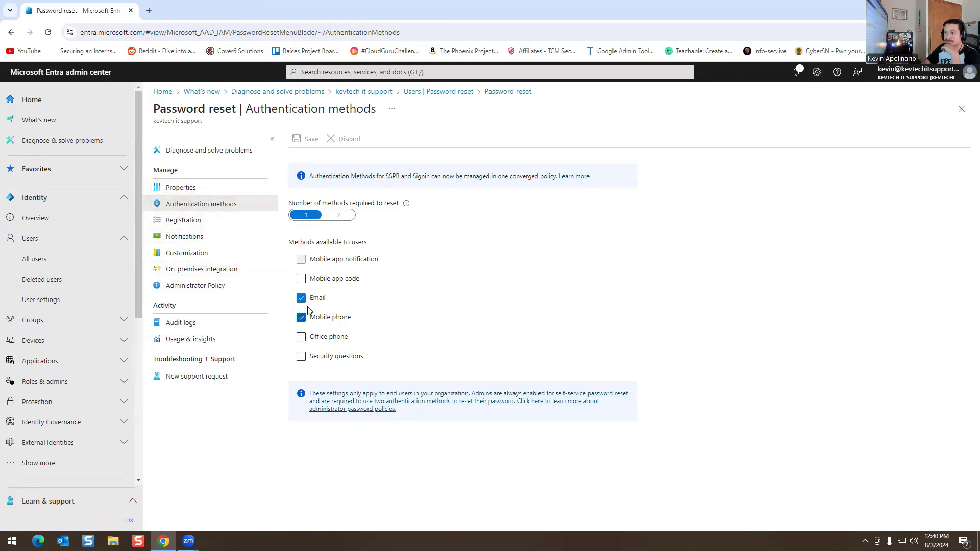
Step: Look through the Registration, Notifications, Customization, On-premises integration and Administrator Policy pages, then return to All users
click(199, 224)
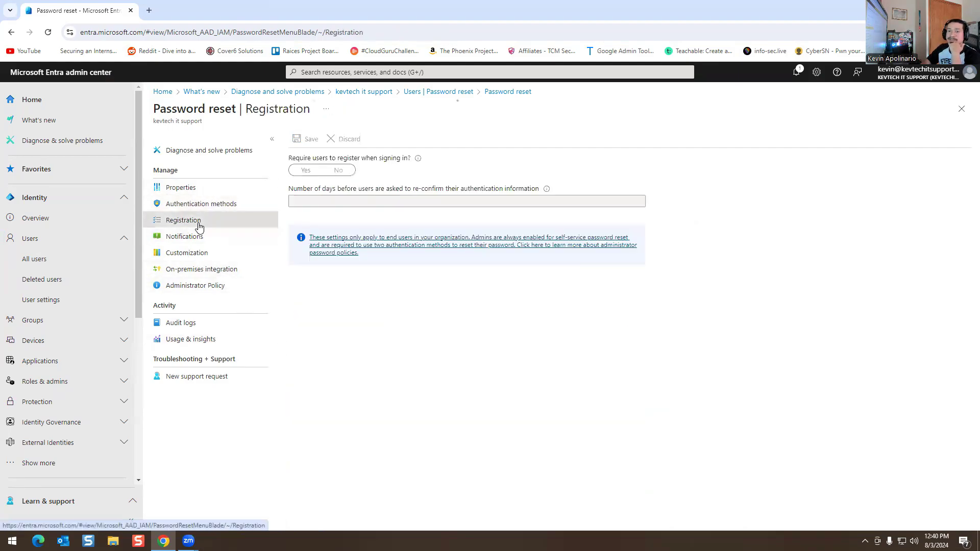
click(194, 240)
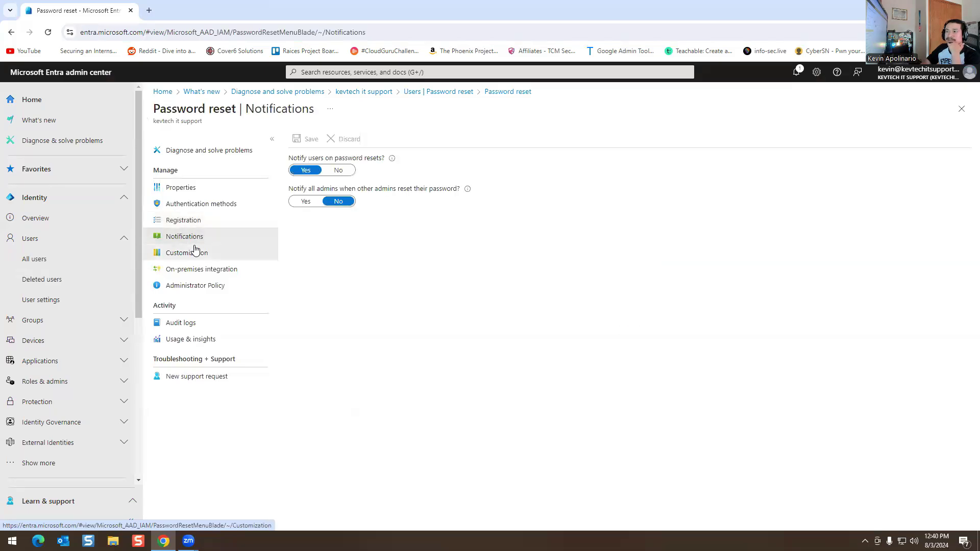
click(193, 254)
click(196, 268)
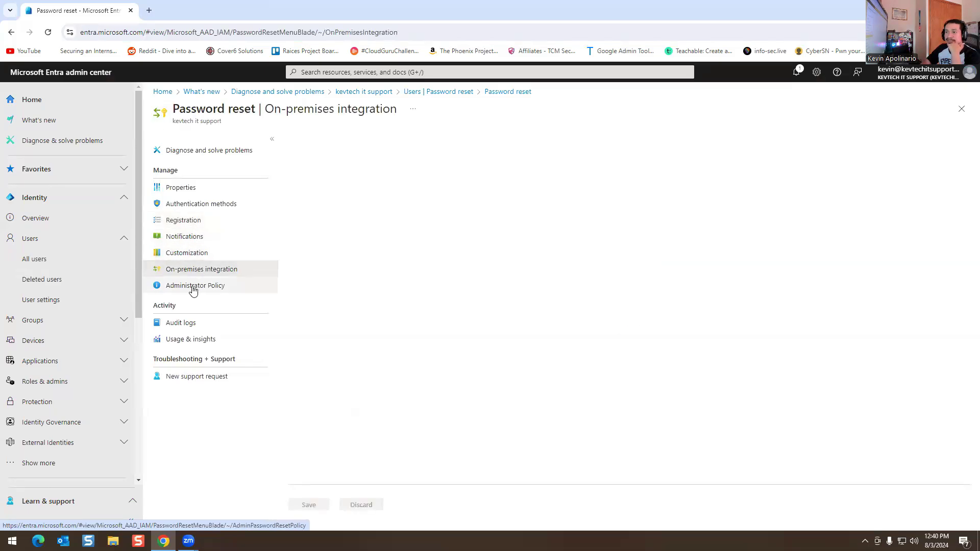
click(192, 287)
click(79, 269)
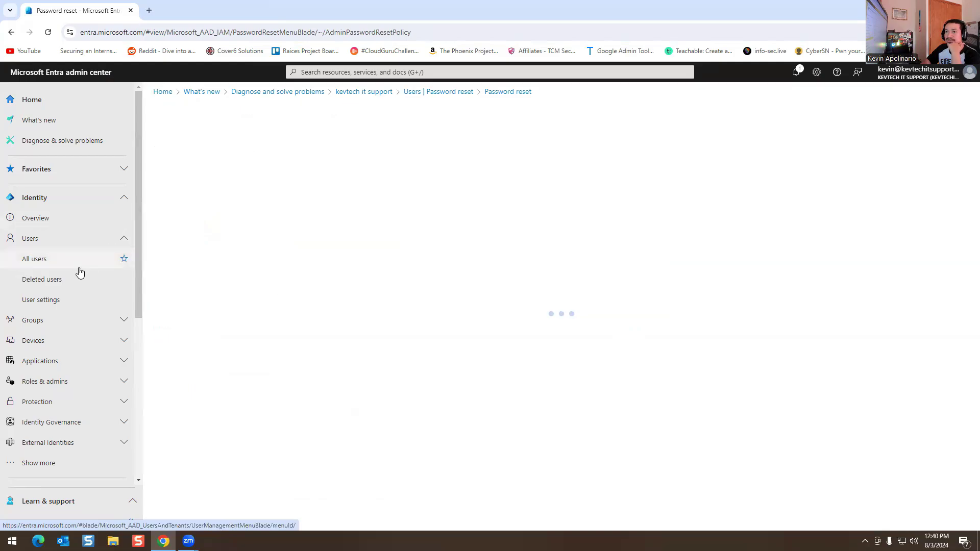
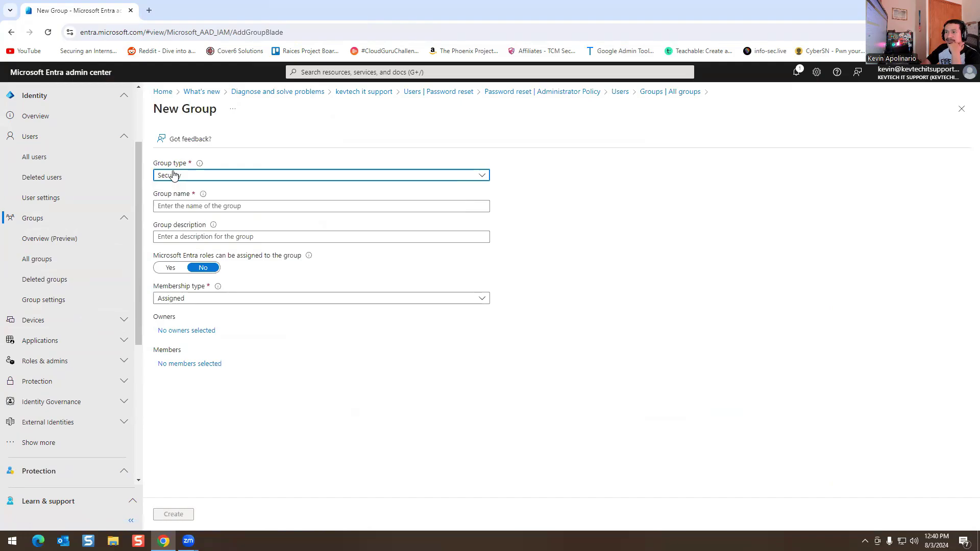
Step: Set the new security group's membership type to Dynamic User
click(176, 210)
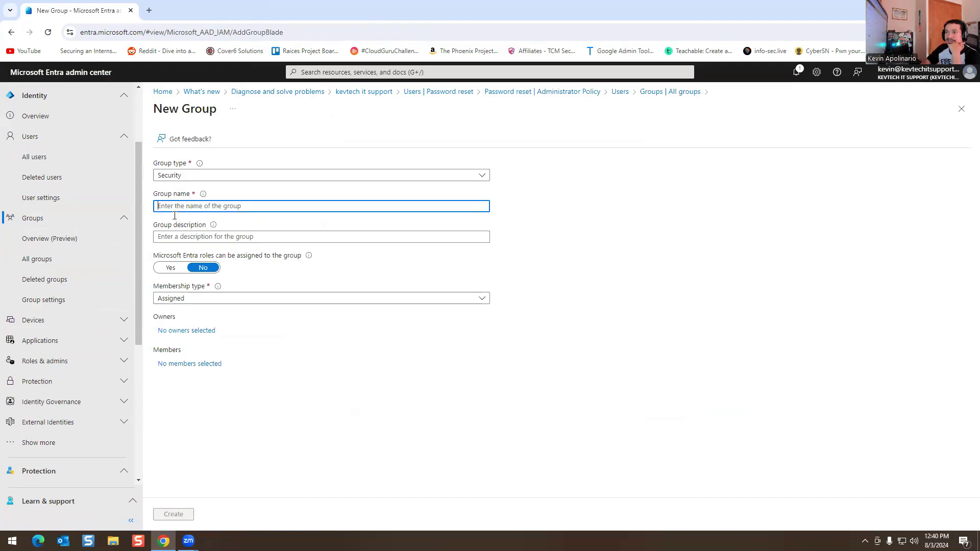
click(174, 300)
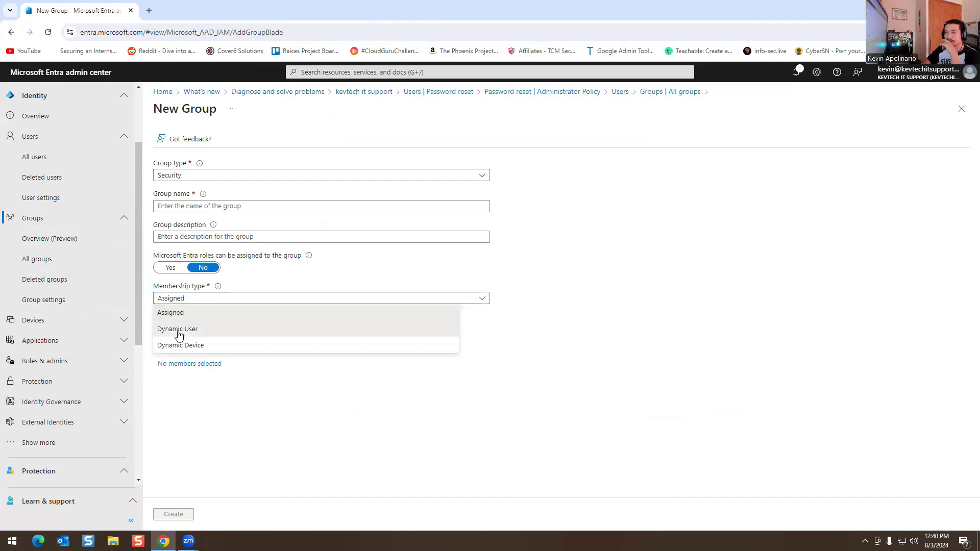
click(178, 330)
Step: Name the group 'Finance' and give it the description 'Finance'
click(200, 205)
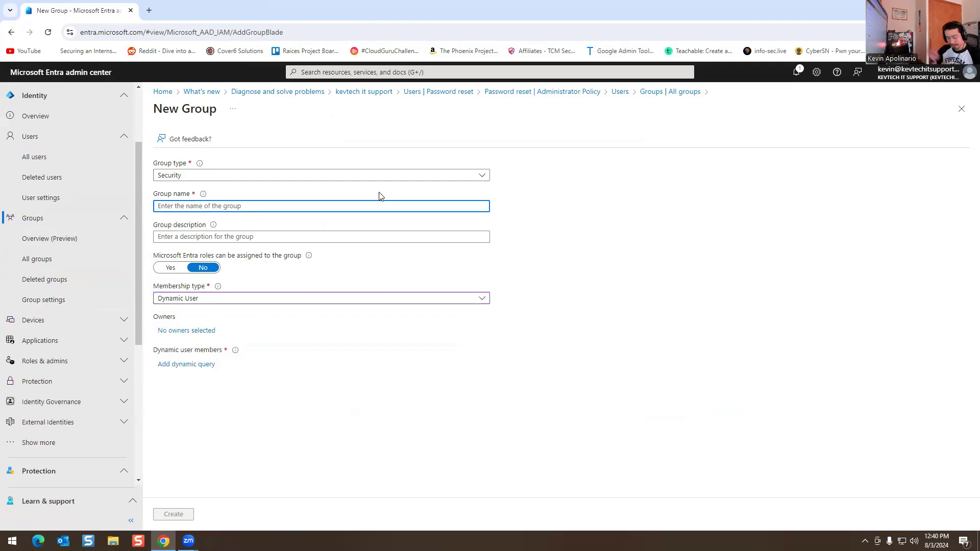
text(H)
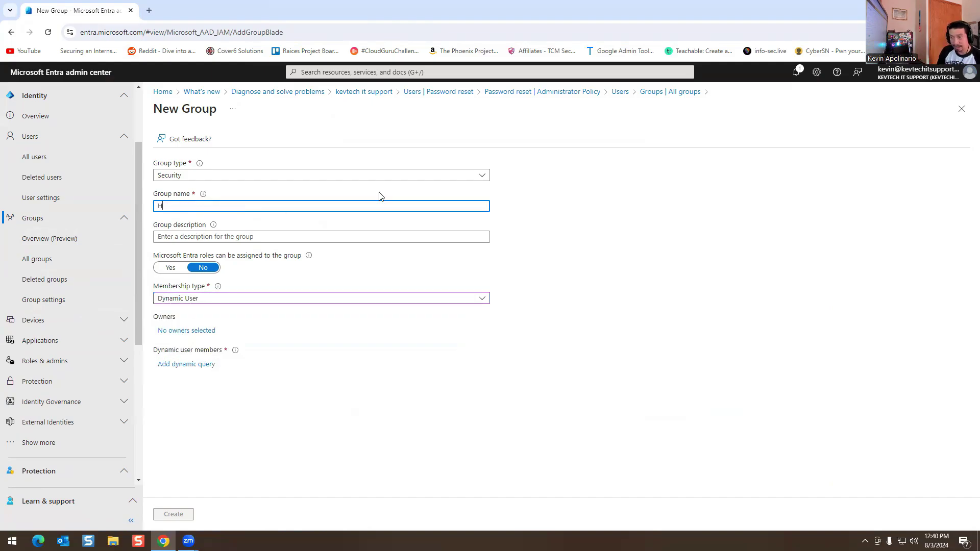
text(elpdesk)
key(Tab)
text(H)
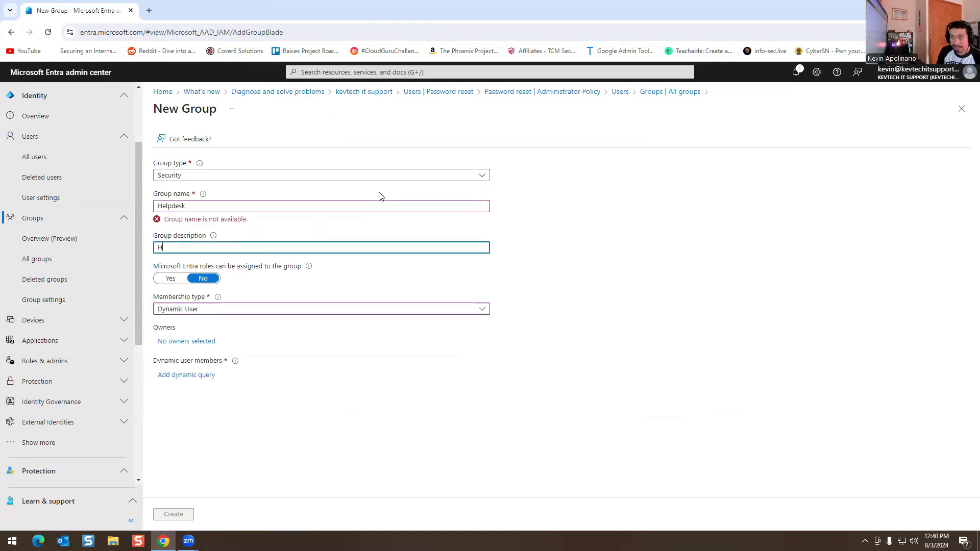
text(elpd)
key(BackSpace)
key(BackSpace)
key(BackSpace)
key(BackSpace)
key(BackSpace)
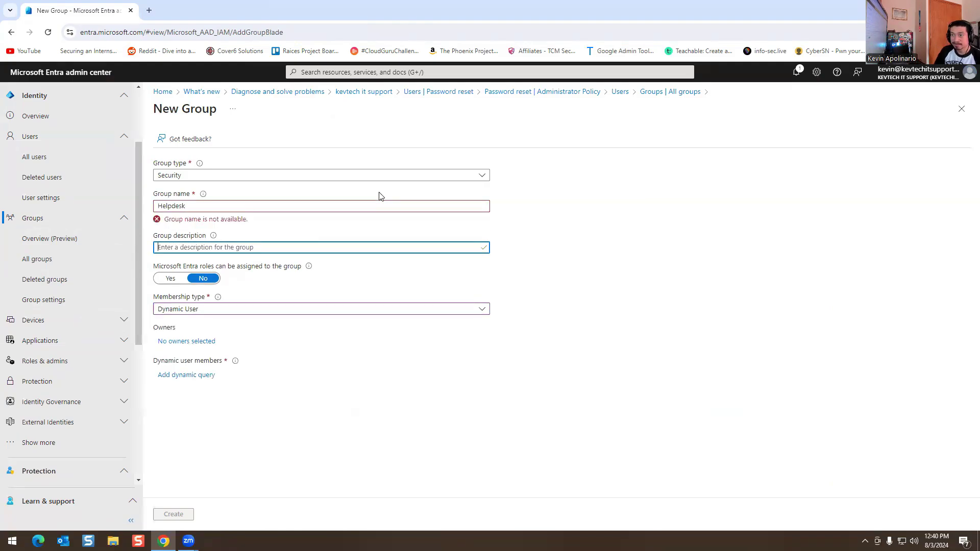
click(327, 210)
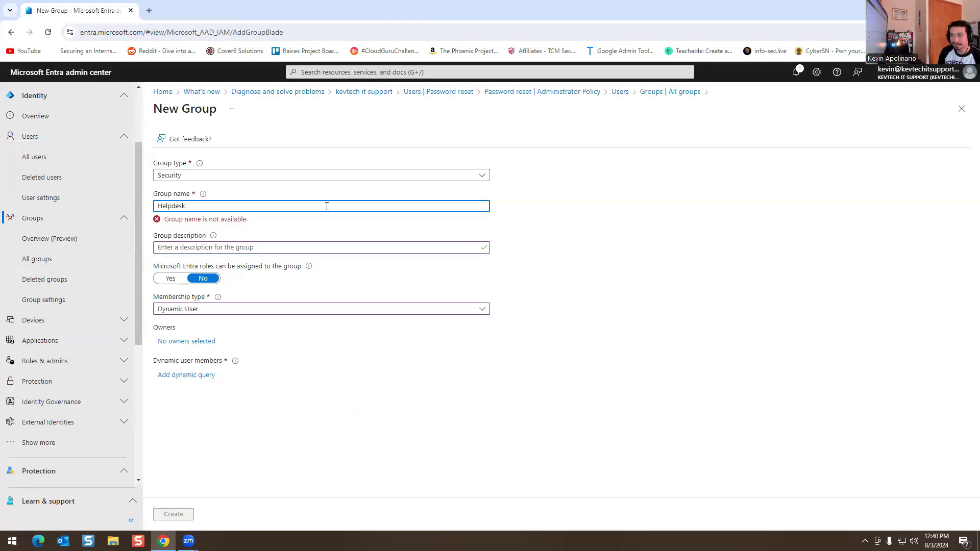
key(BackSpace)
key(BackSpace)
key(BackSpace)
key(BackSpace)
key(BackSpace)
key(BackSpace)
key(BackSpace)
text(Finance)
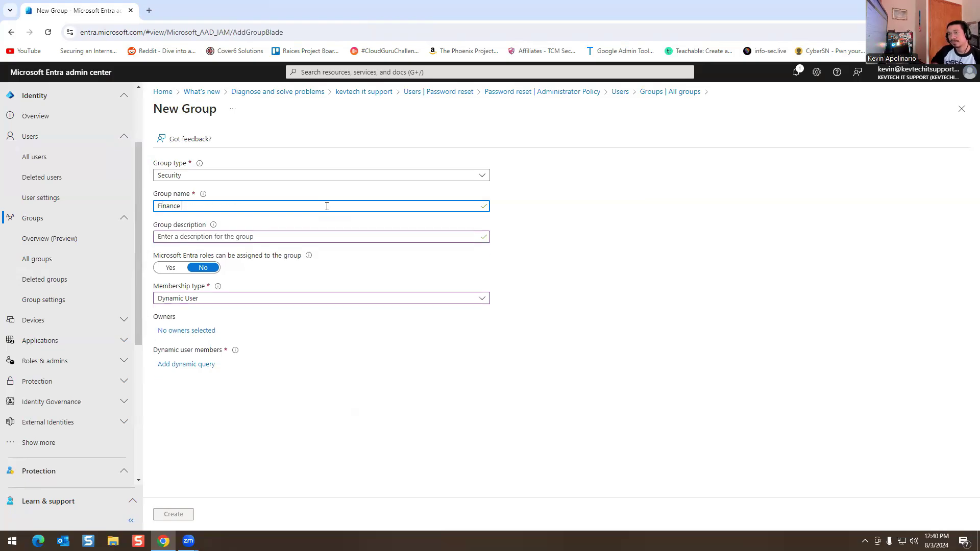
click(227, 236)
text(Finance)
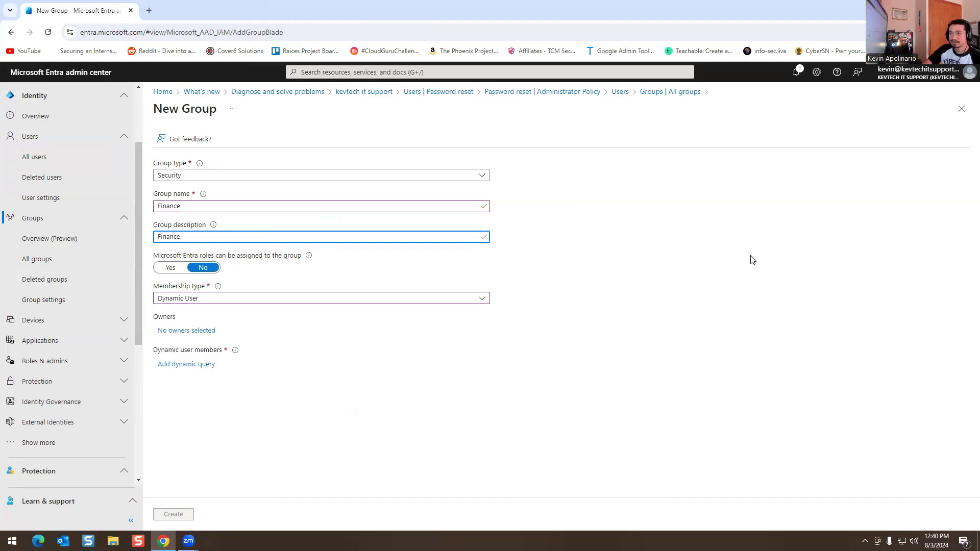
click(750, 260)
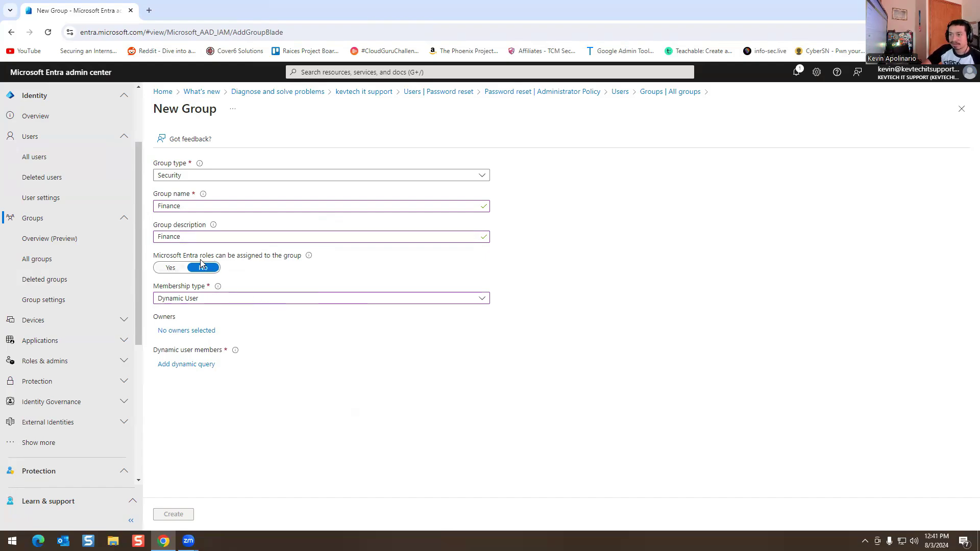
mouse_move(310, 257)
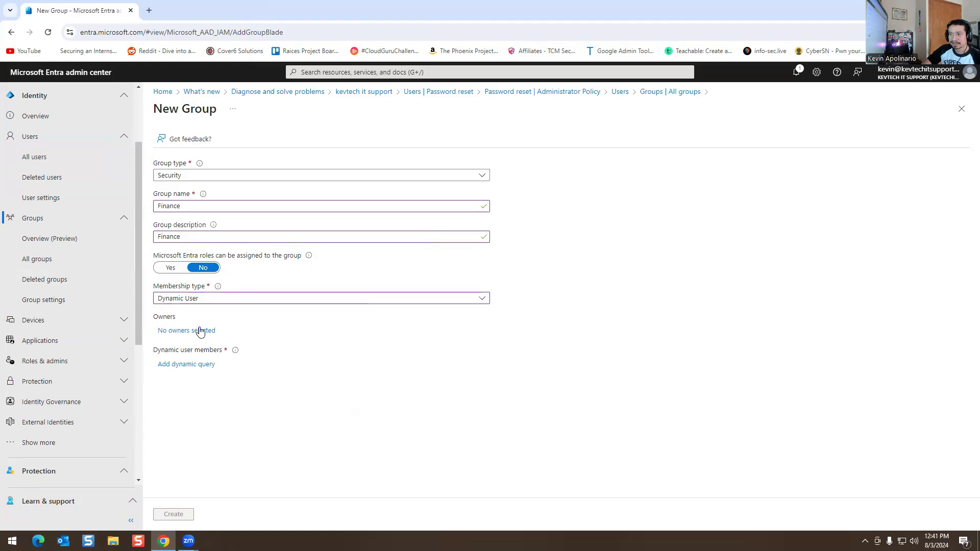
Step: Select the admin user as the Finance group's owner
click(185, 331)
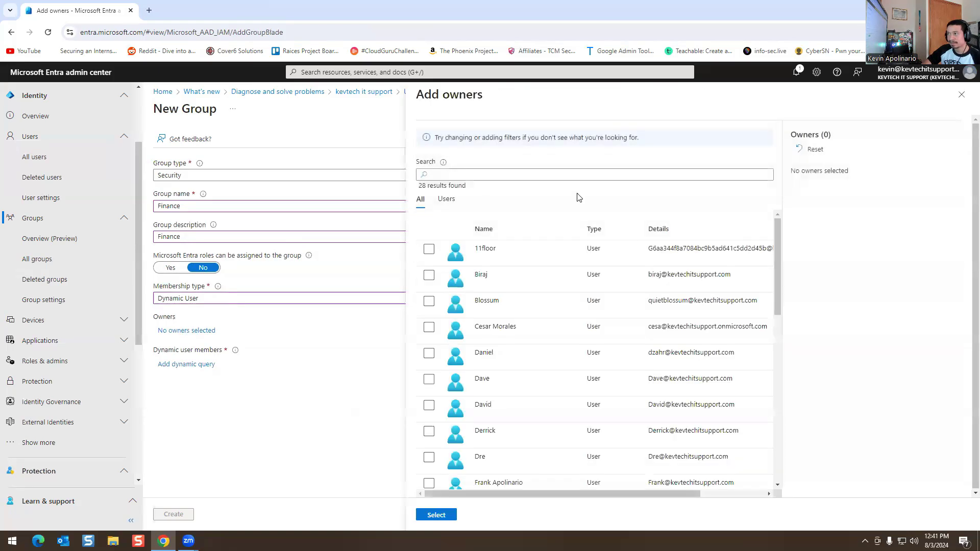
scroll(520, 300, down, 6)
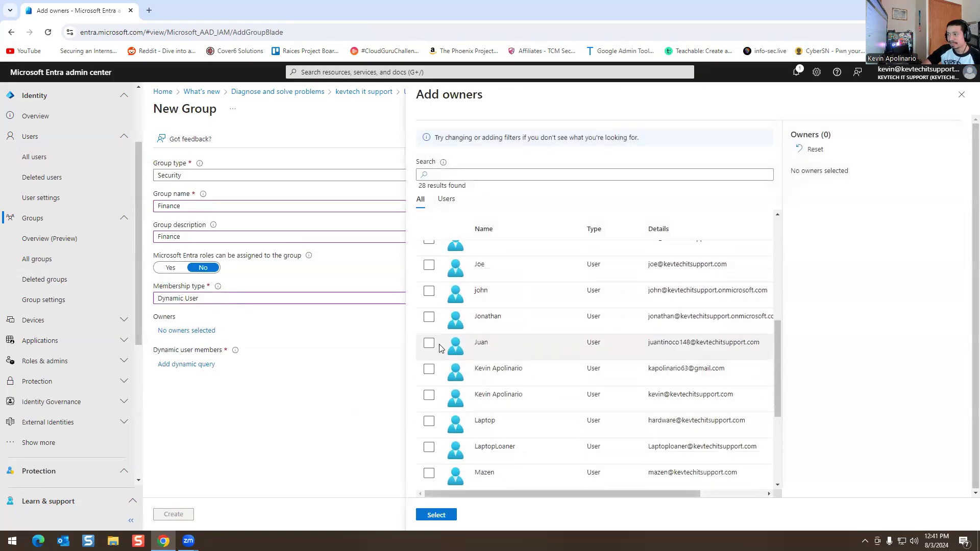
scroll(440, 348, down, 1)
click(429, 385)
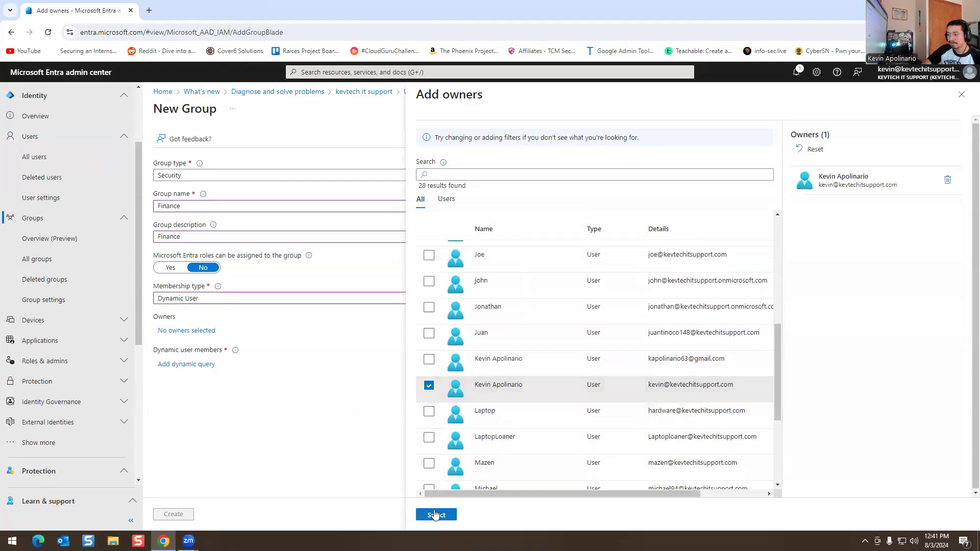
click(436, 515)
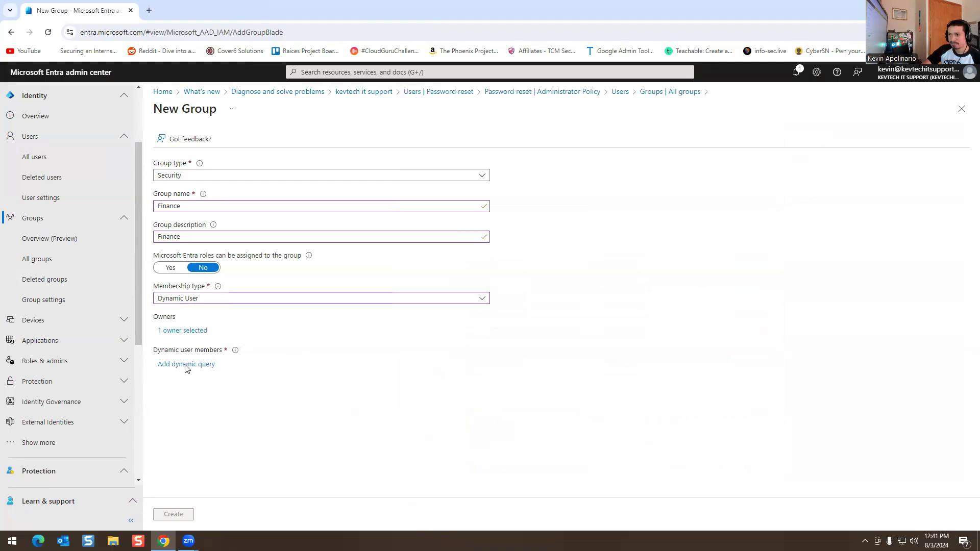
click(185, 365)
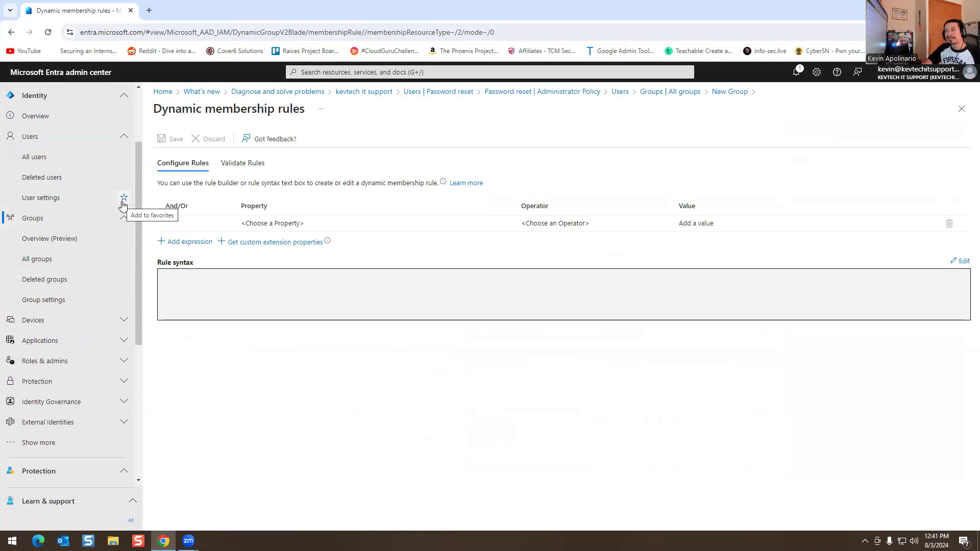
Step: Build the rule department Equals 'Finance Team', add the expression, and save it
click(217, 223)
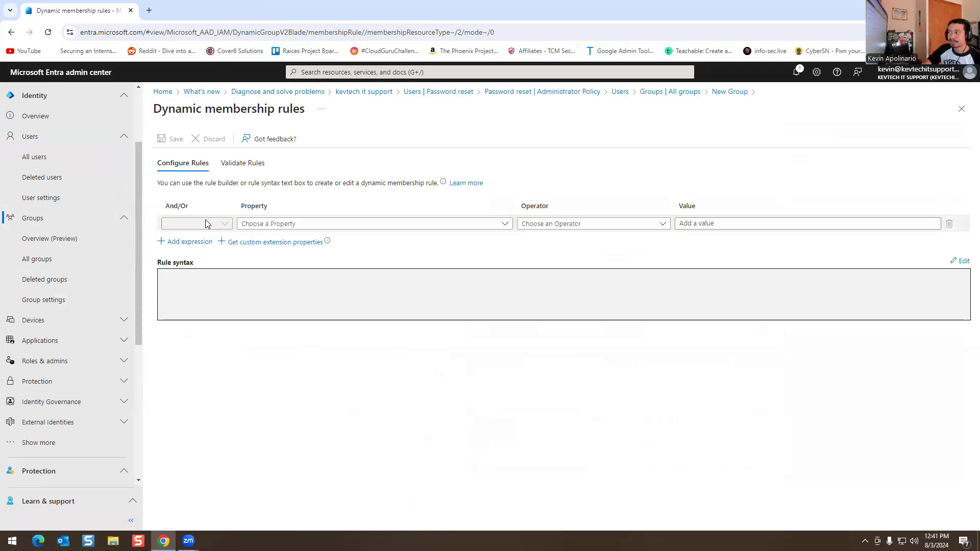
click(310, 225)
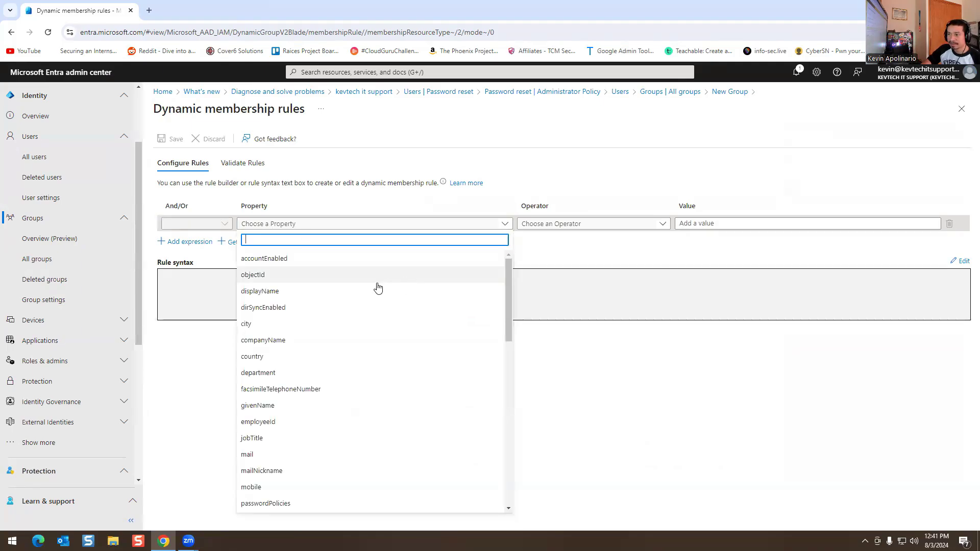
click(285, 372)
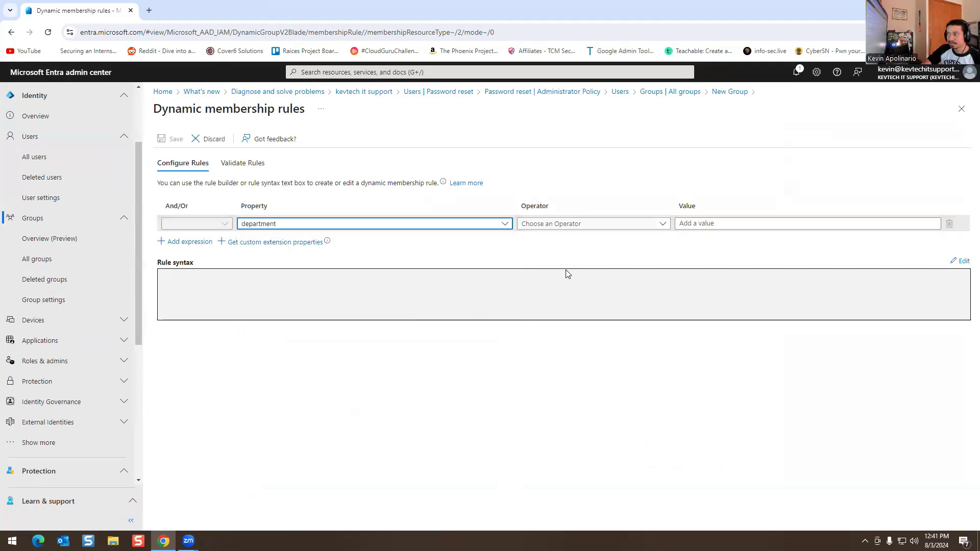
click(564, 224)
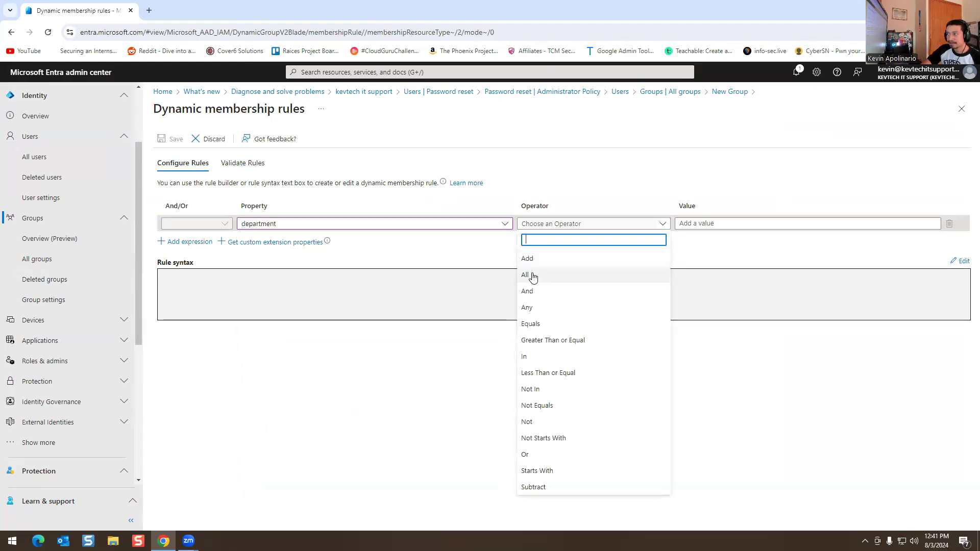
click(530, 324)
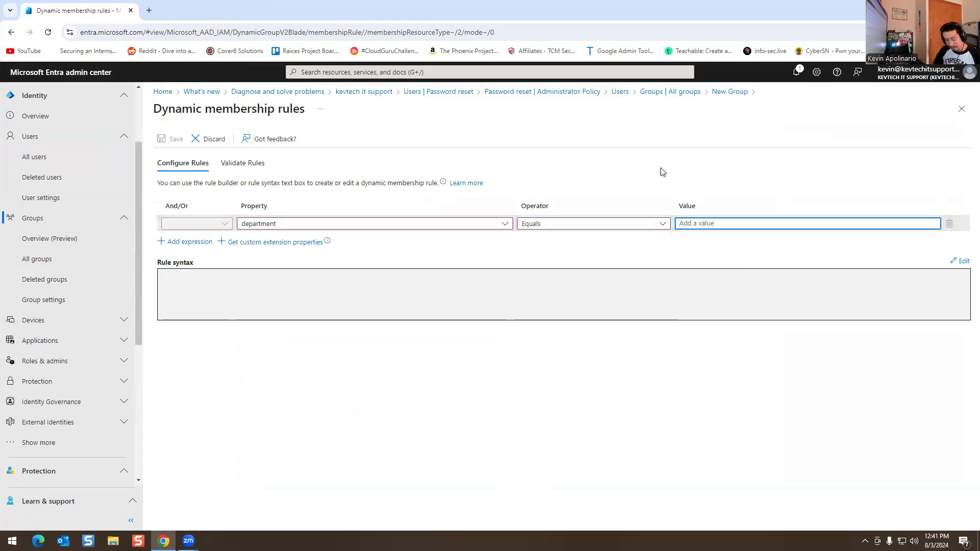
text(Fn)
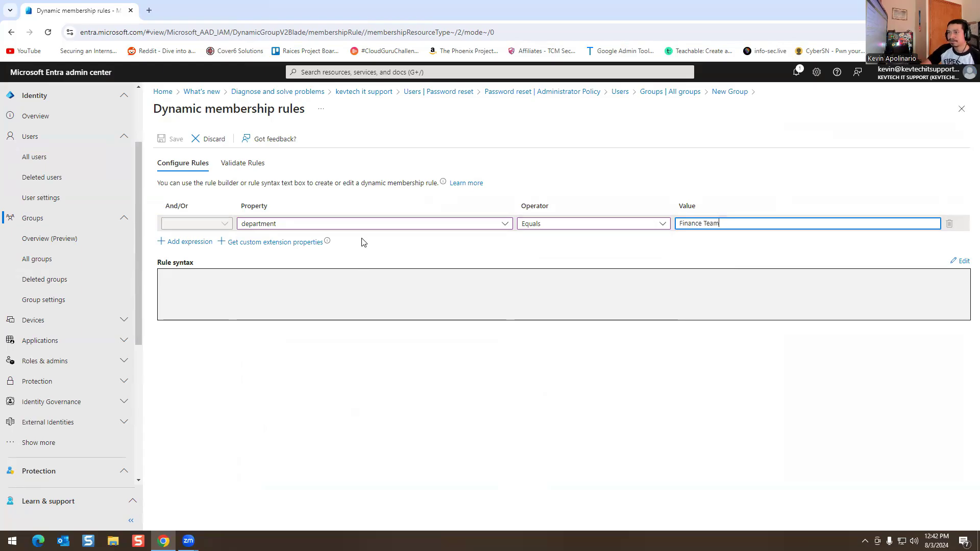
click(182, 242)
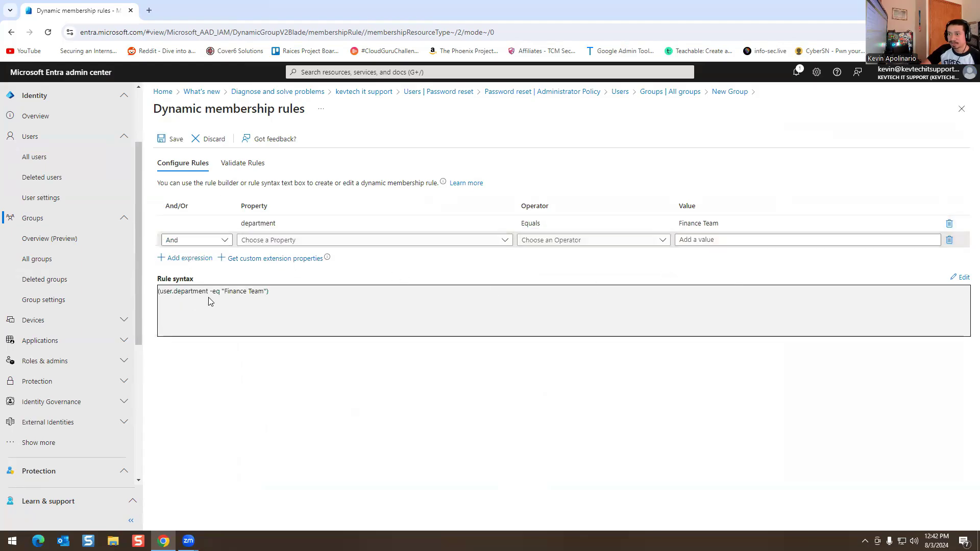
click(172, 139)
Step: Create the Finance group and open it from the refreshed groups list
click(174, 513)
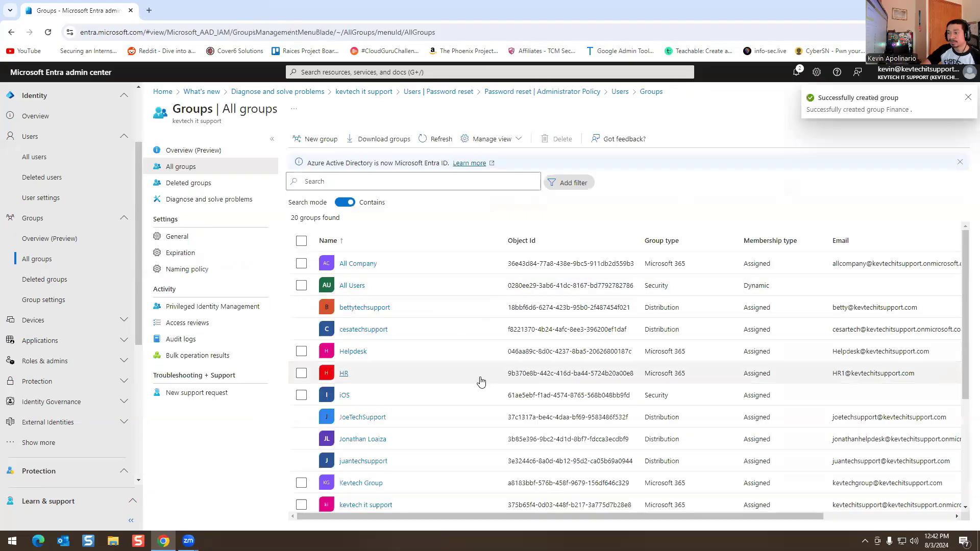
scroll(421, 403, down, 5)
scroll(421, 403, up, 3)
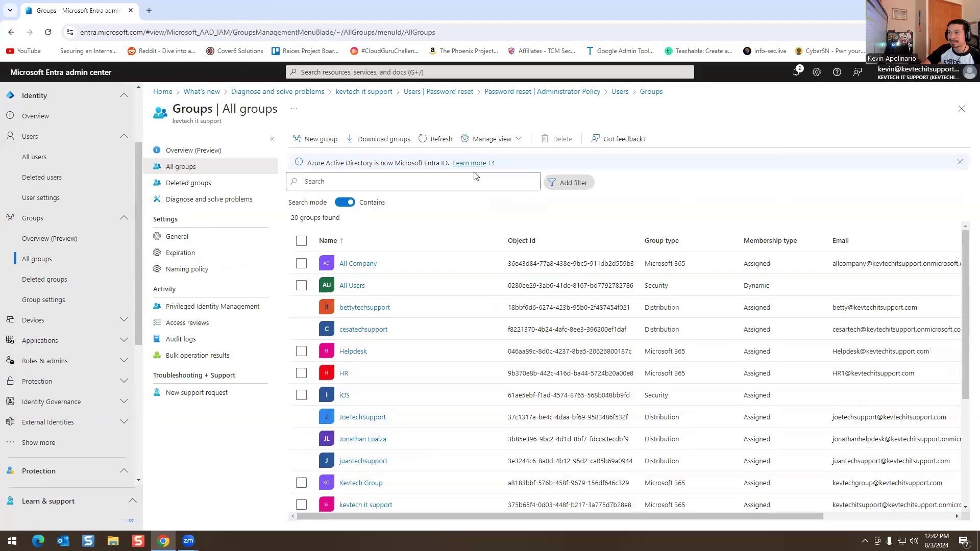
click(437, 139)
scroll(357, 312, down, 1)
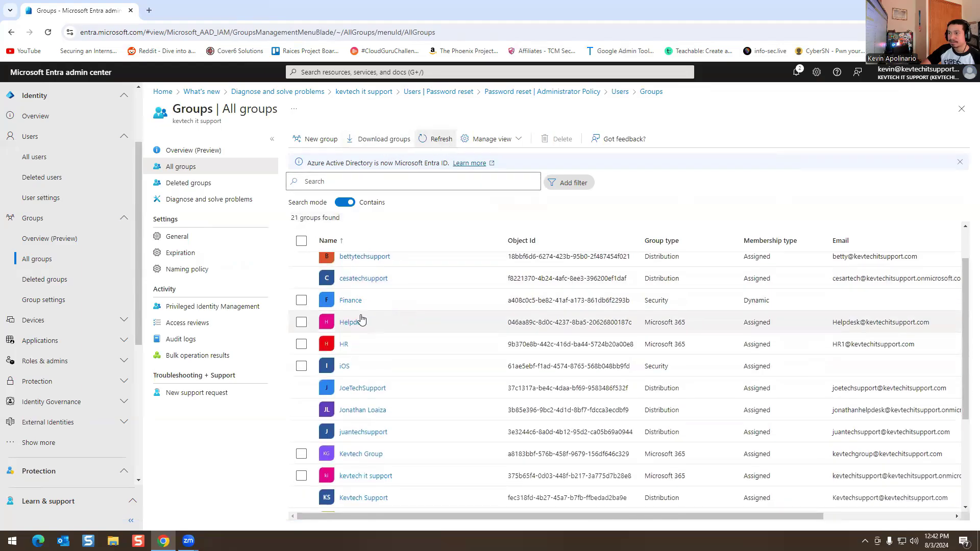
click(352, 301)
click(352, 301)
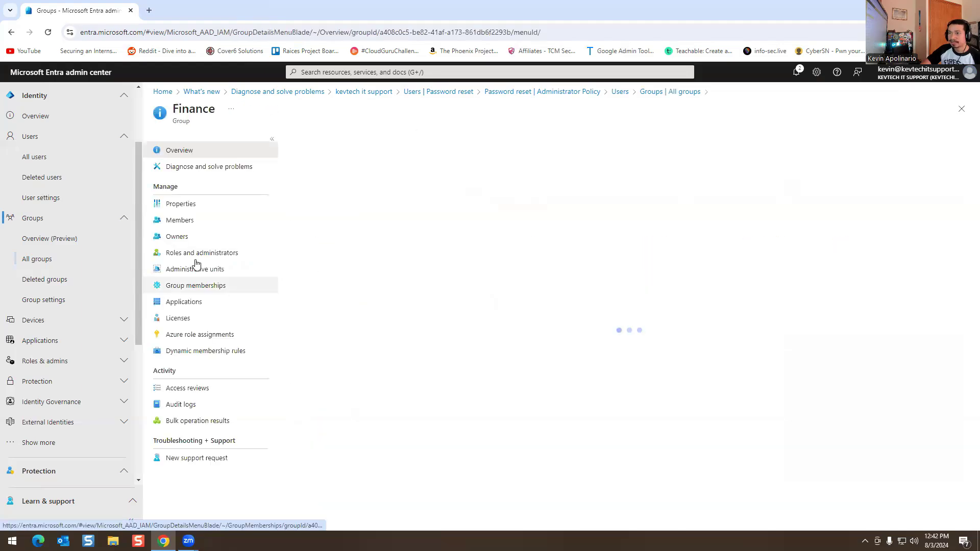
Step: Review the Finance group's properties, dynamic rules and empty member list, then view All users
click(180, 204)
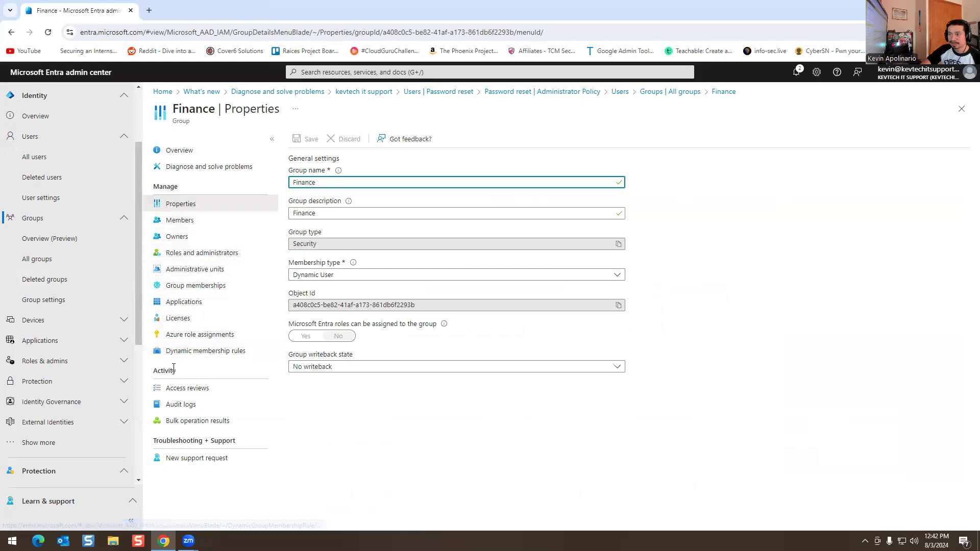
click(187, 353)
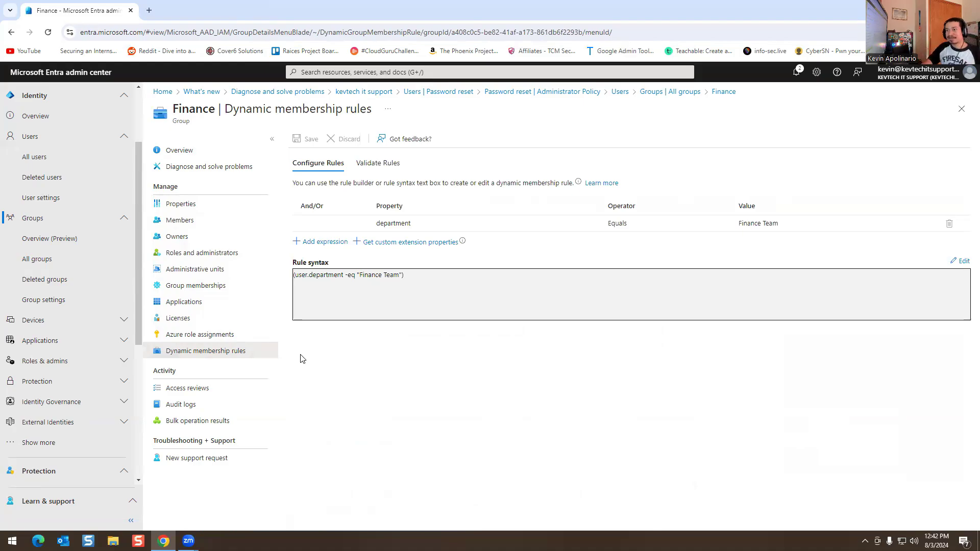
click(203, 215)
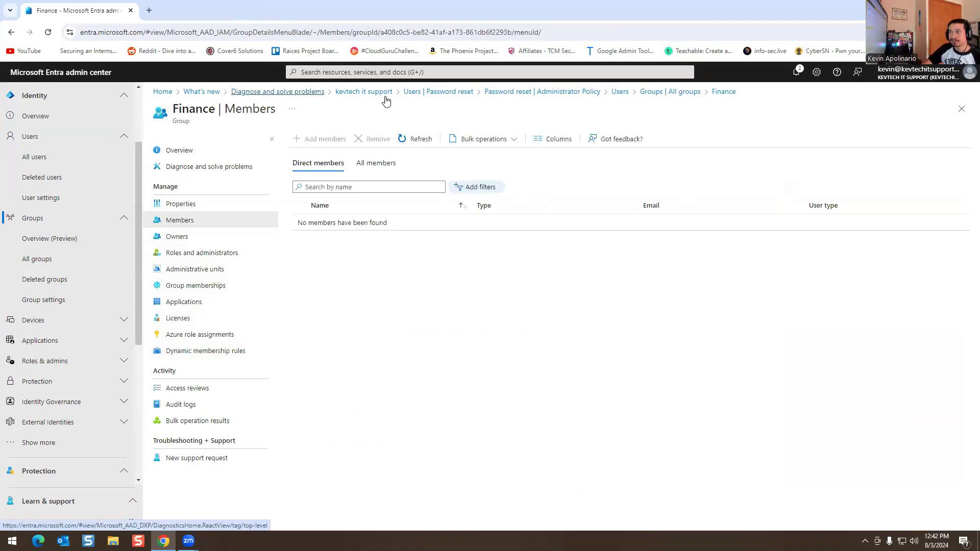
click(44, 162)
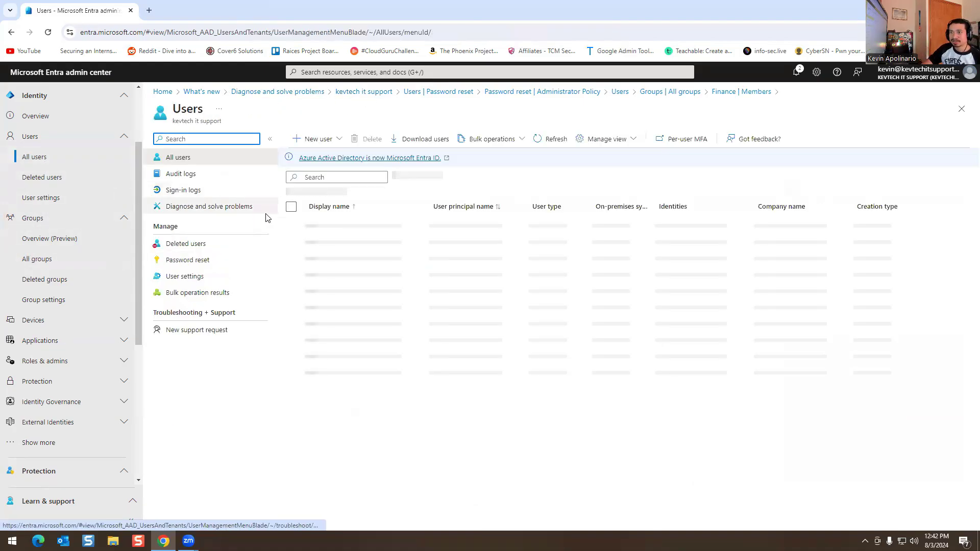
Step: Check a user's Job Information properties, confirming Department and job title are empty
scroll(333, 294, down, 1)
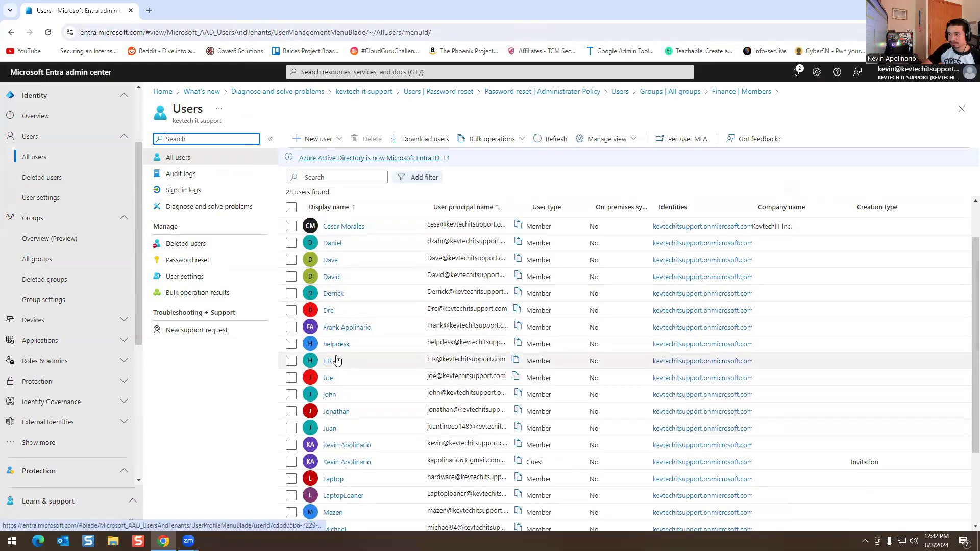
scroll(337, 367, down, 1)
click(339, 394)
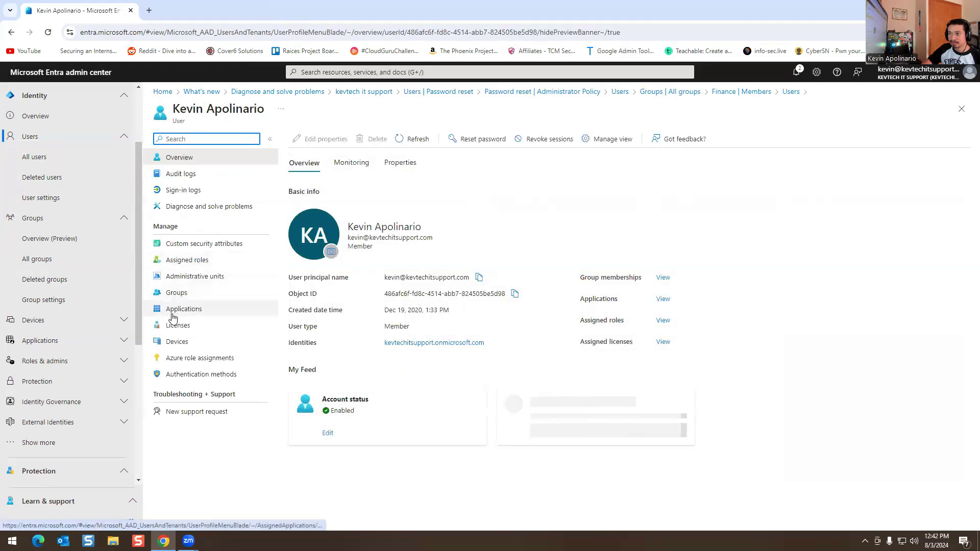
click(322, 142)
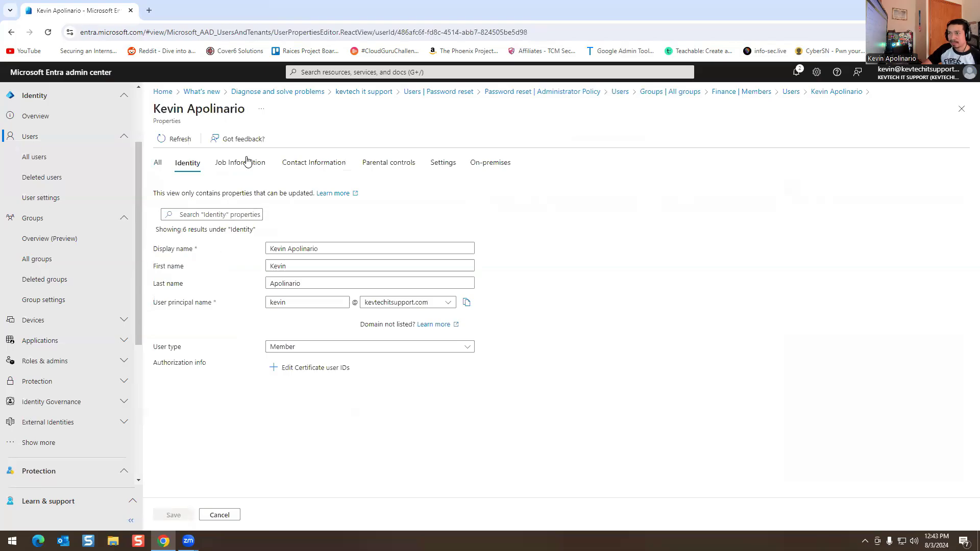
click(241, 161)
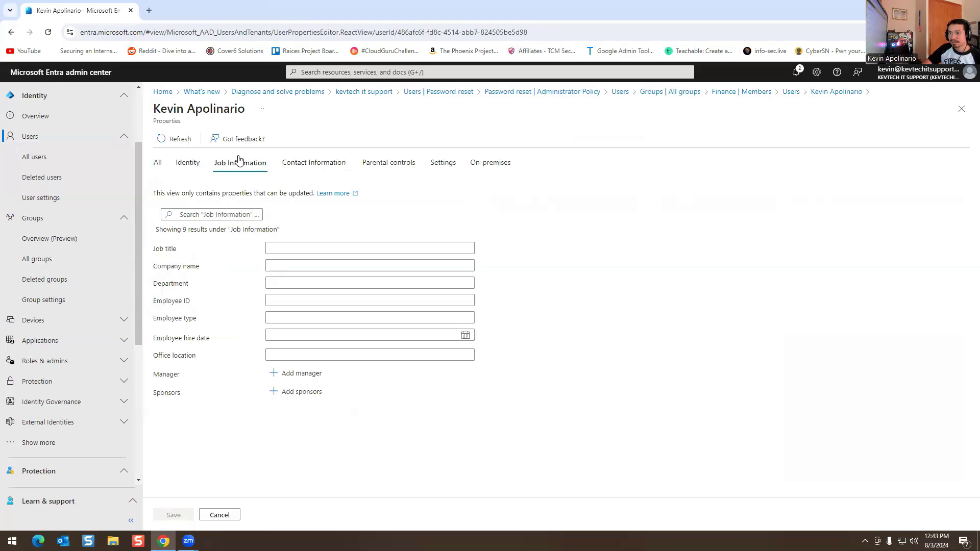
click(281, 282)
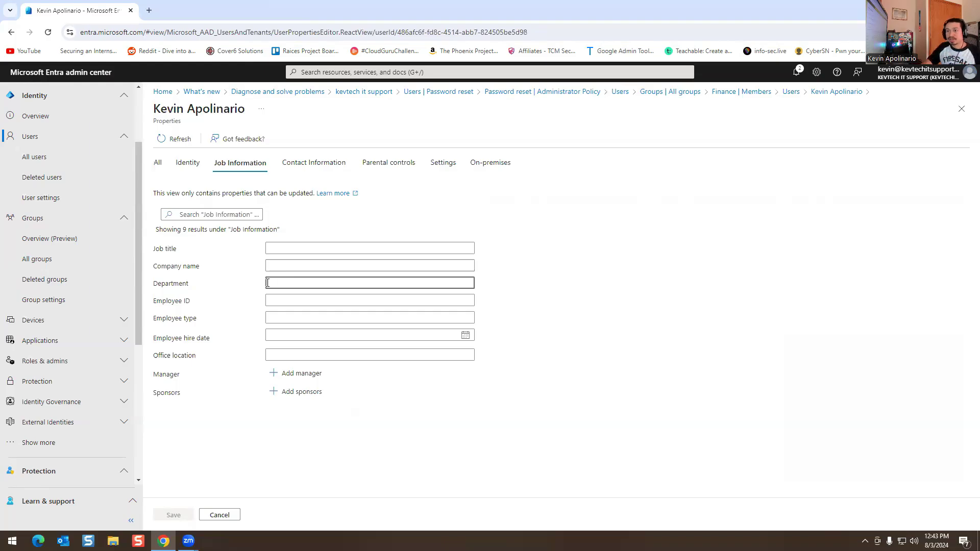
click(41, 263)
Step: Open the Finance group's dynamic membership rules from the groups list
scroll(357, 296, down, 1)
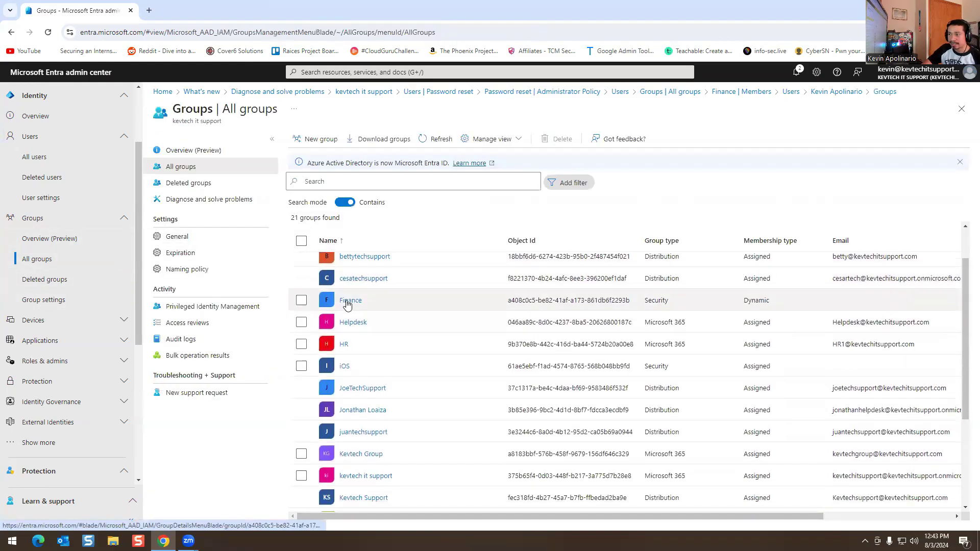
click(348, 303)
click(348, 301)
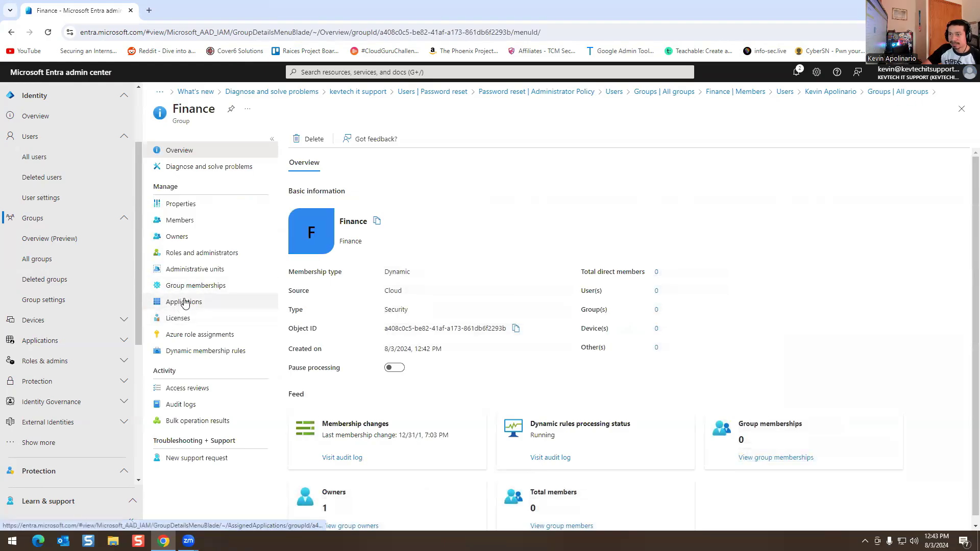
click(183, 351)
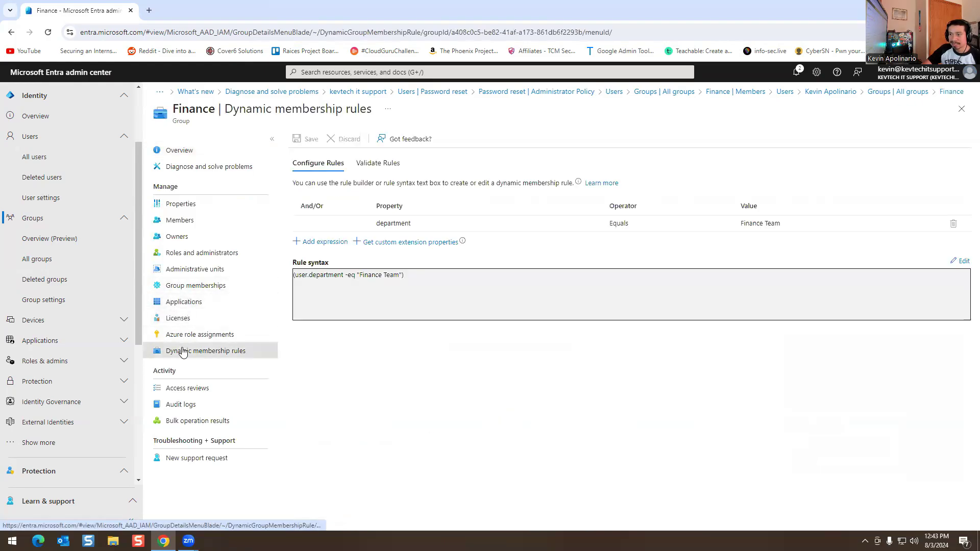
Step: Add an And expression jobTitle All 'Finance' and try saving the rule
click(327, 243)
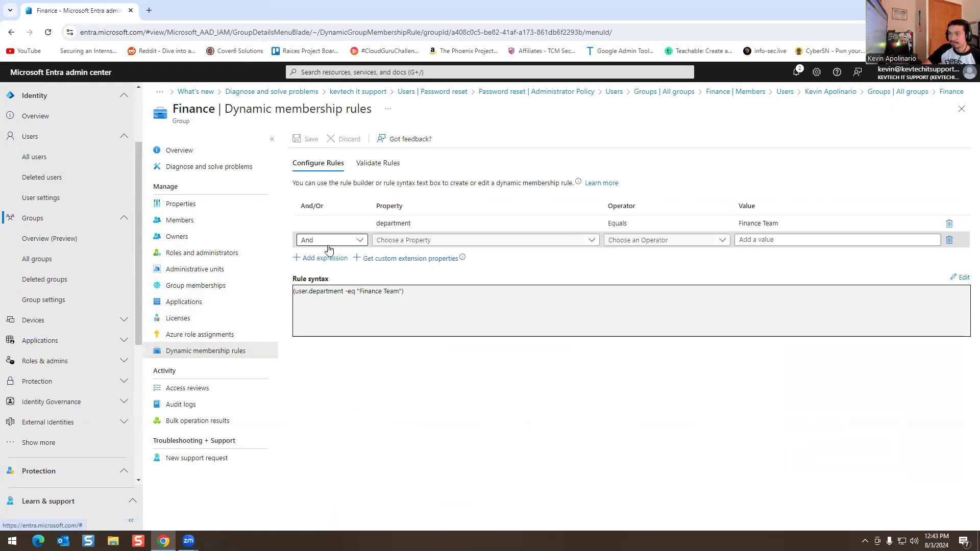
click(338, 243)
click(438, 241)
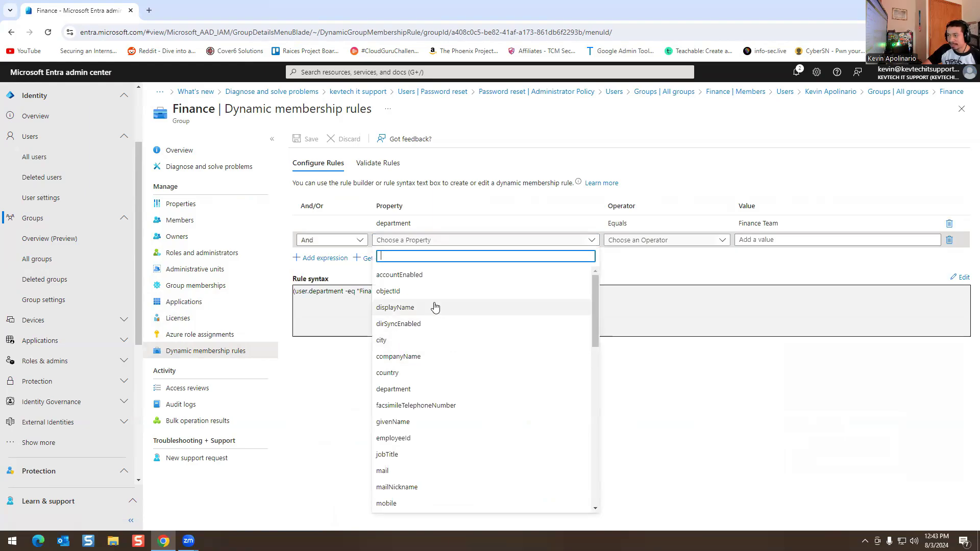
scroll(407, 306, down, 1)
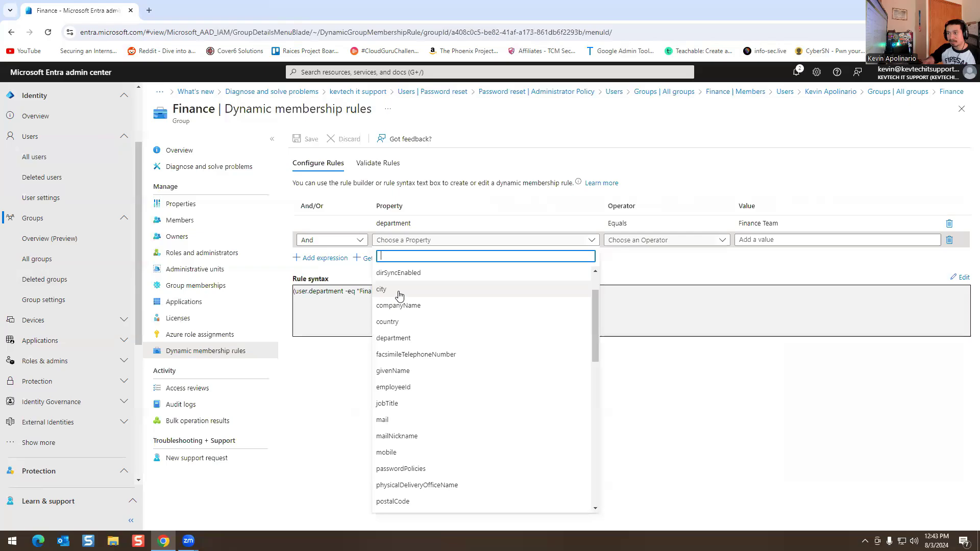
scroll(409, 327, down, 1)
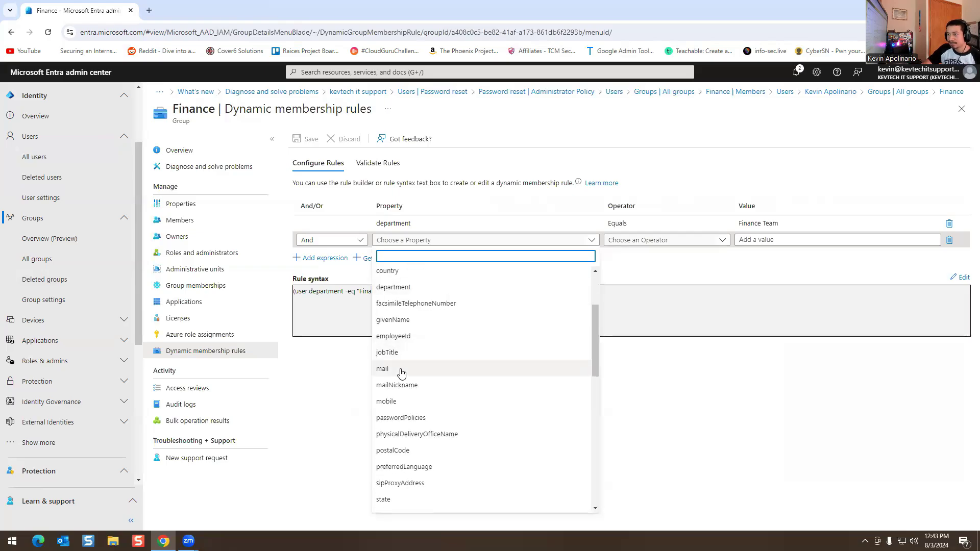
scroll(418, 367, down, 1)
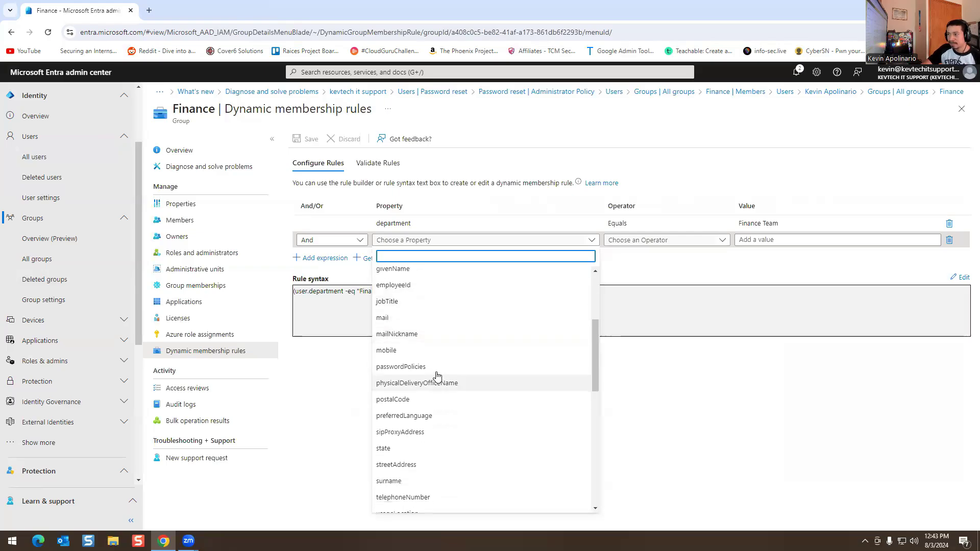
click(392, 302)
click(632, 240)
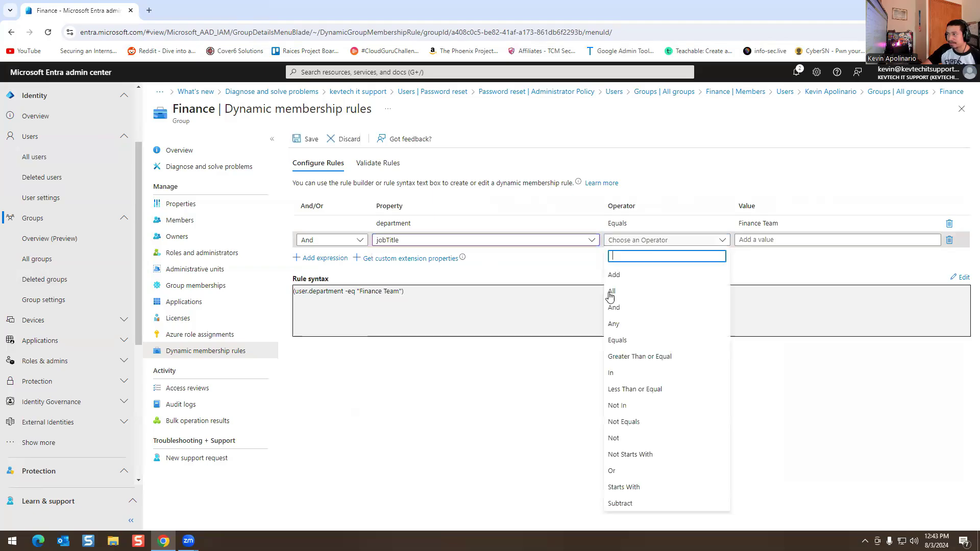
click(615, 292)
click(782, 239)
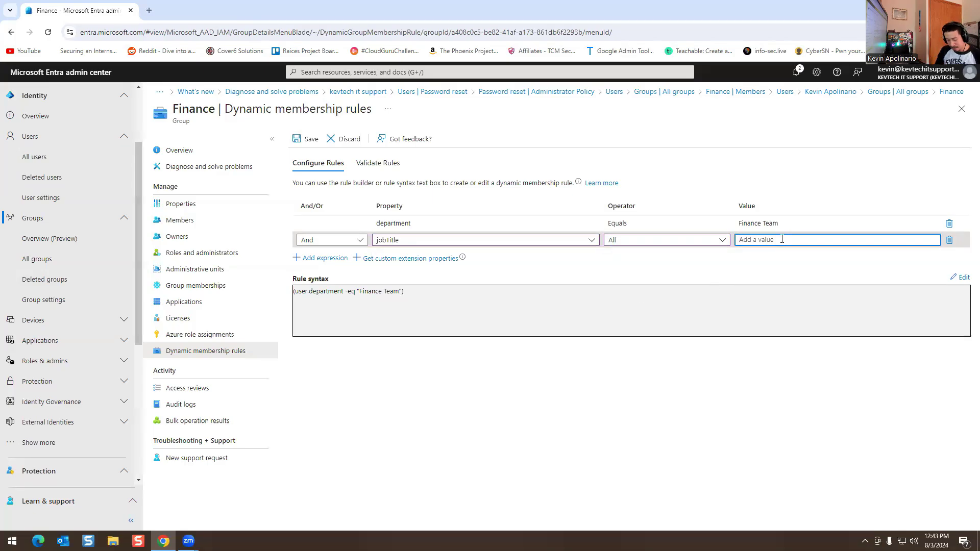
text(Finance)
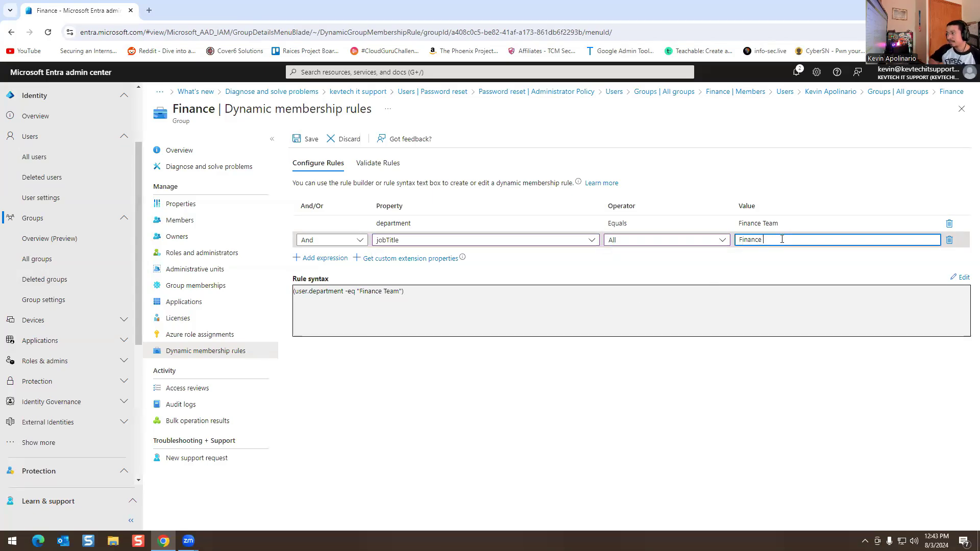
click(322, 258)
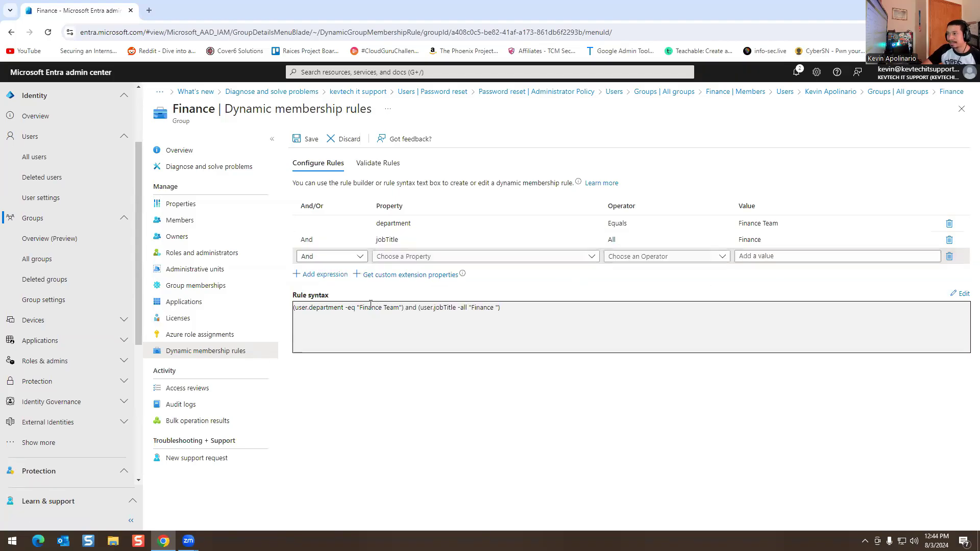
click(307, 138)
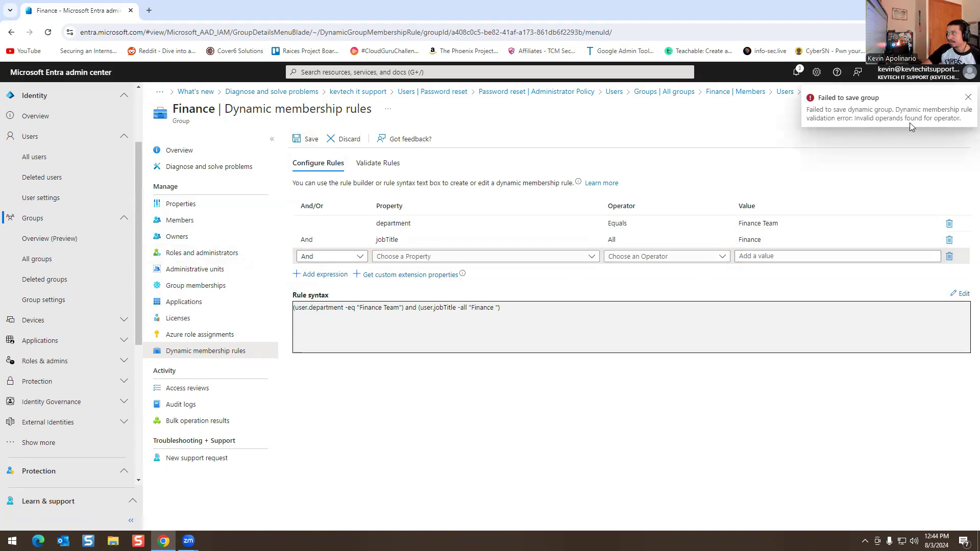
Step: Change the jobTitle operator from All to Equals and save the rule
click(433, 240)
click(433, 241)
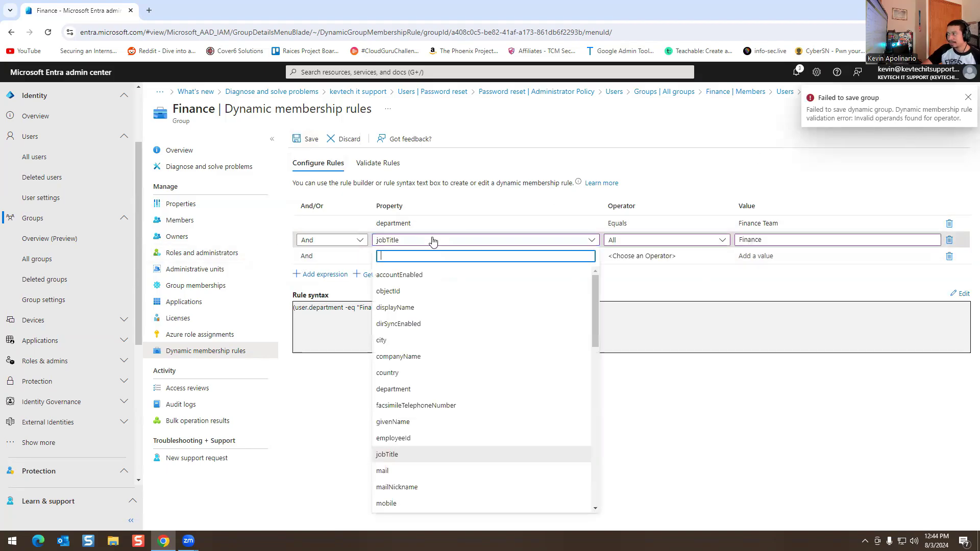
click(675, 250)
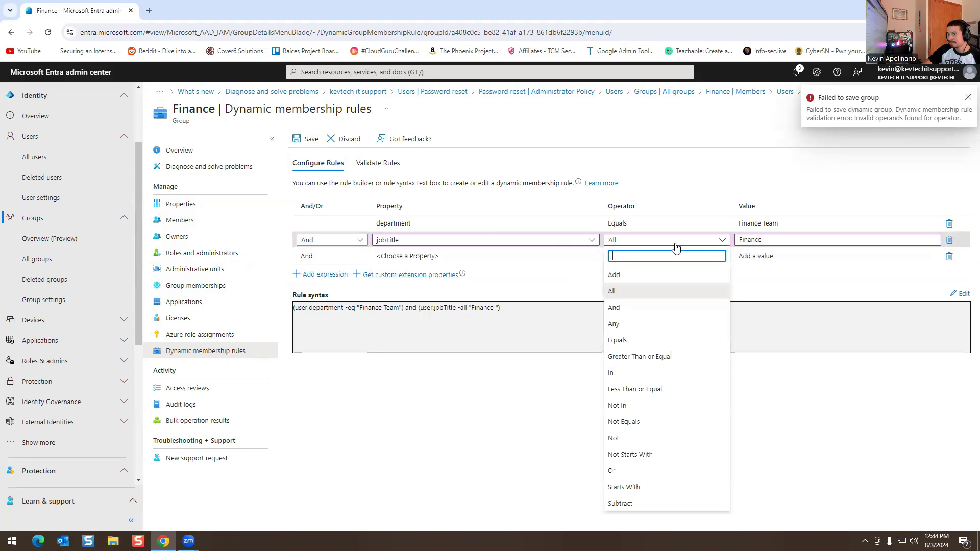
click(617, 340)
click(306, 139)
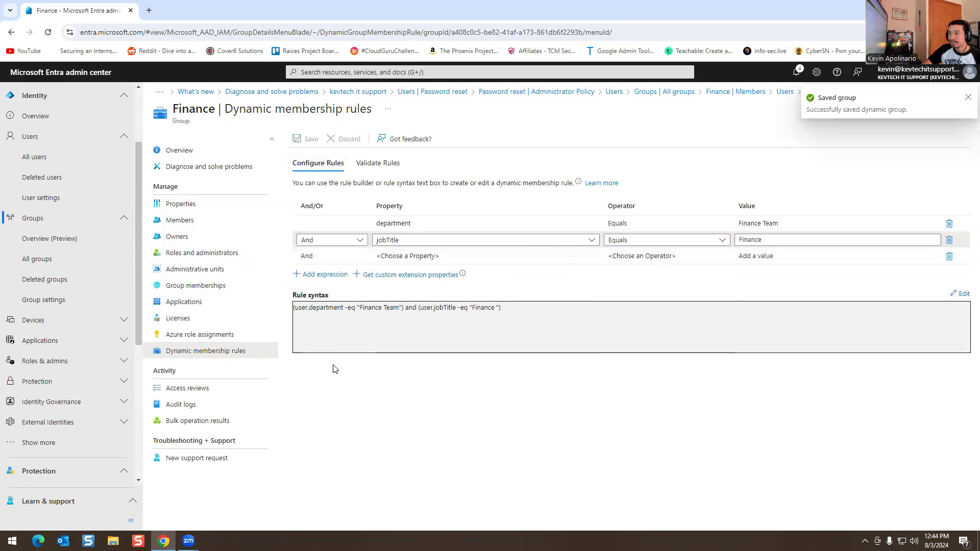
Step: Highlight the department and jobTitle equals clauses in the saved rule text
drag(324, 308, 359, 306)
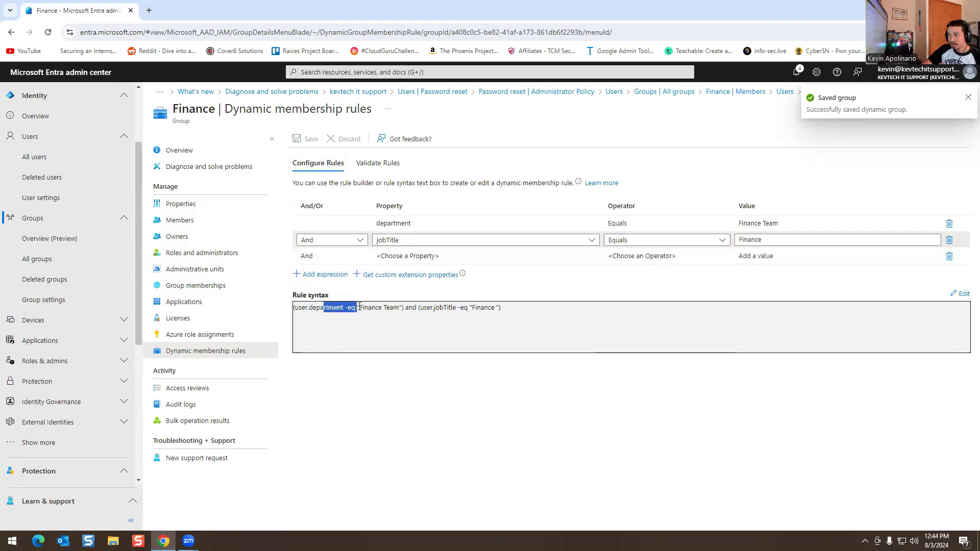
click(383, 306)
double_click(369, 307)
drag(431, 308, 473, 308)
click(480, 309)
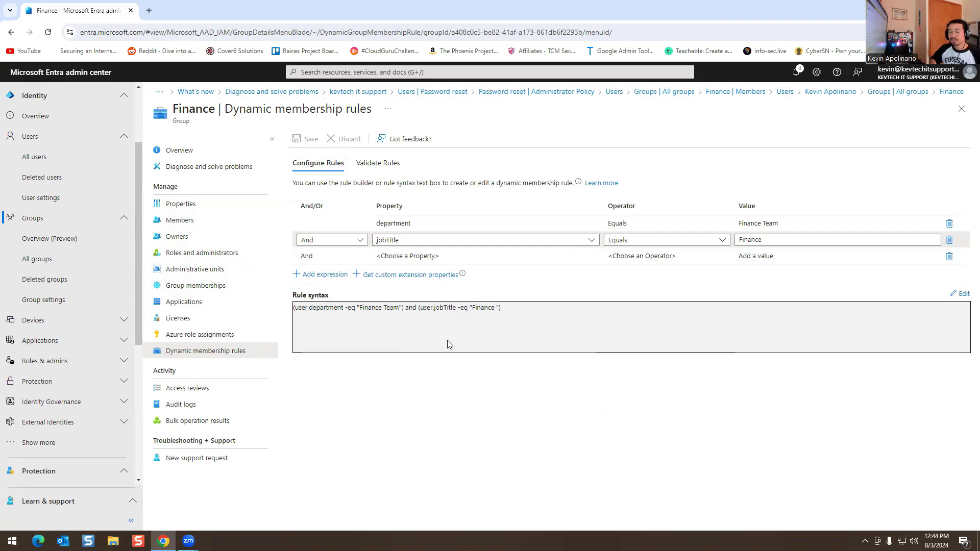
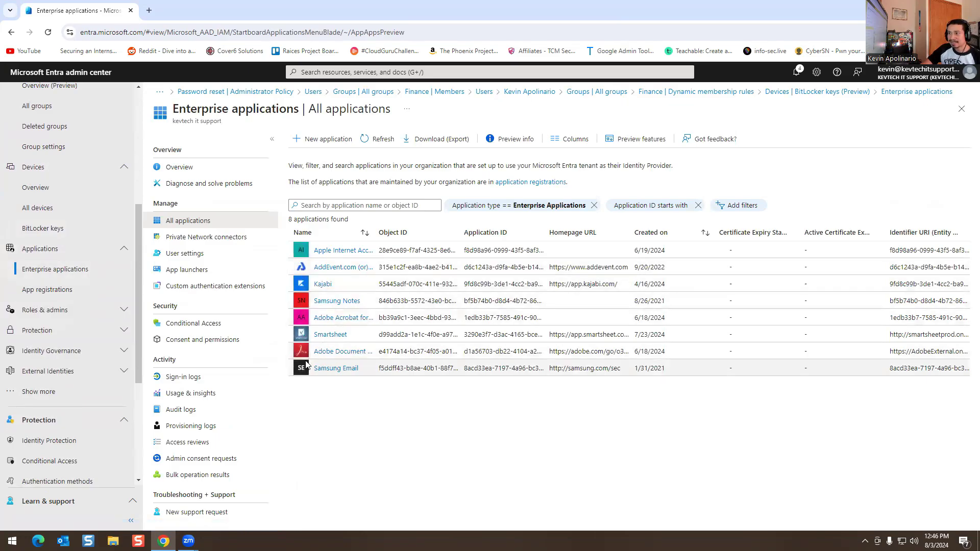
Step: Open the Smartsheet app's Properties page, showing sign-in enabled and assignment not required
click(330, 334)
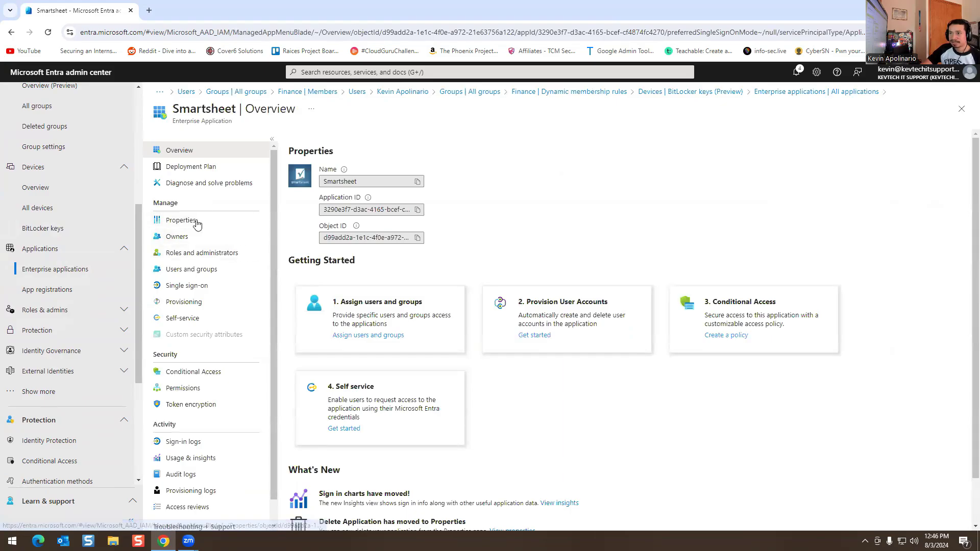
click(180, 220)
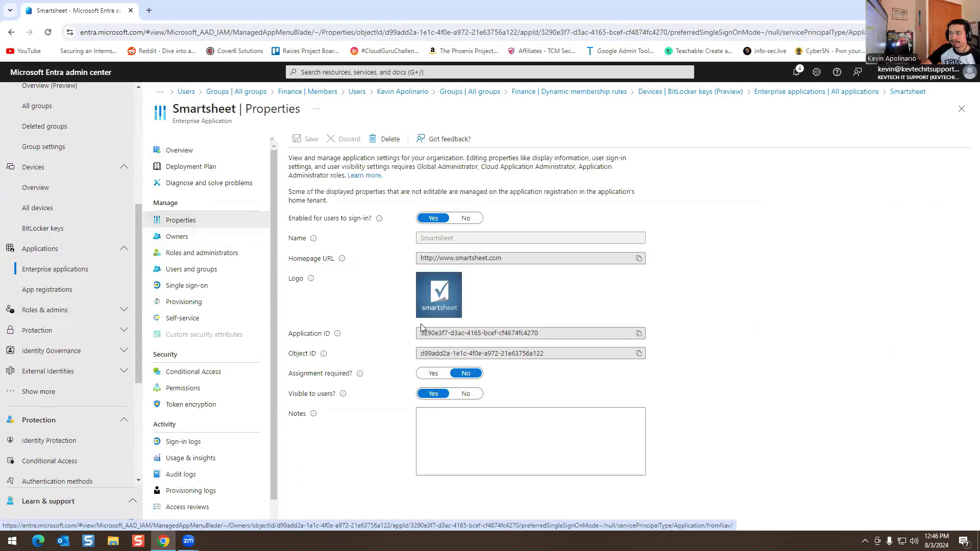
mouse_move(379, 222)
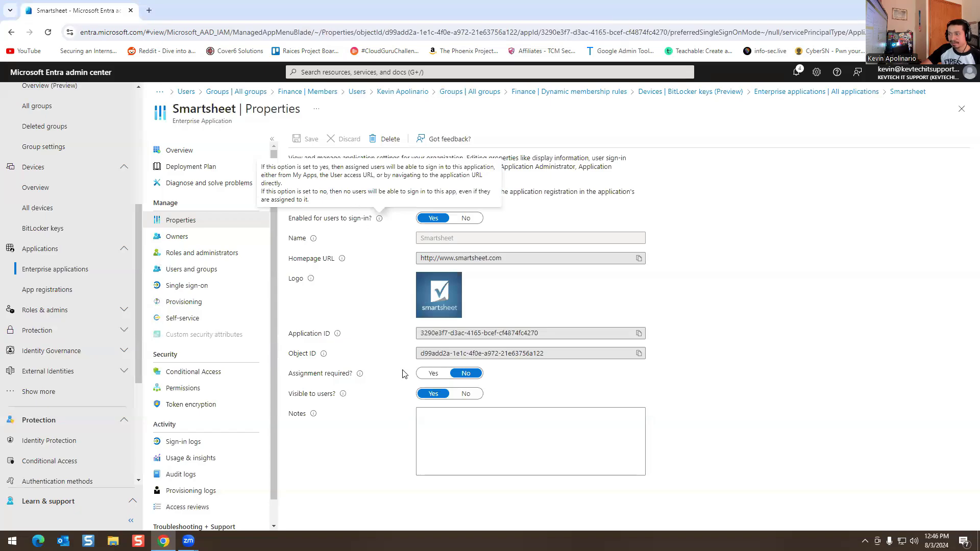
mouse_move(362, 379)
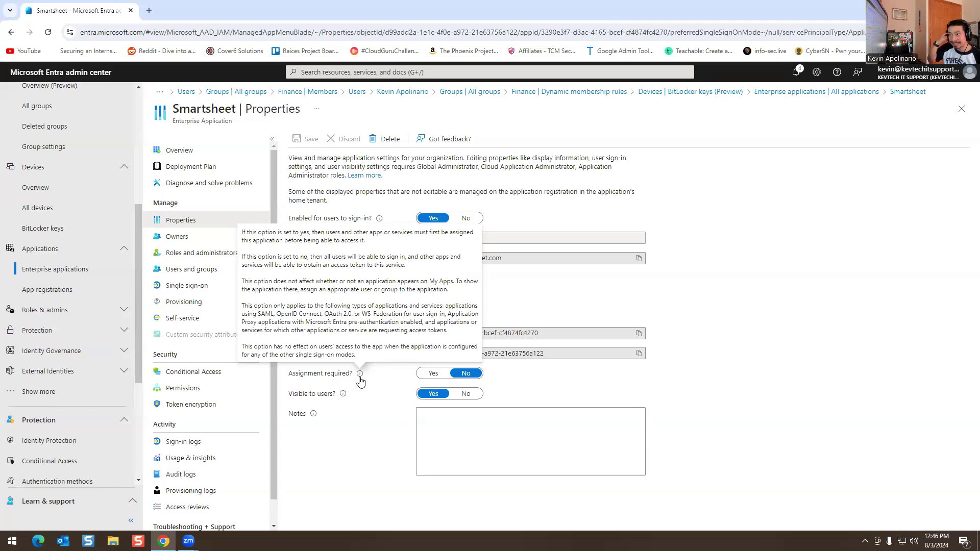
Step: Switch Smartsheet's Assignment required setting to Yes without saving
click(431, 373)
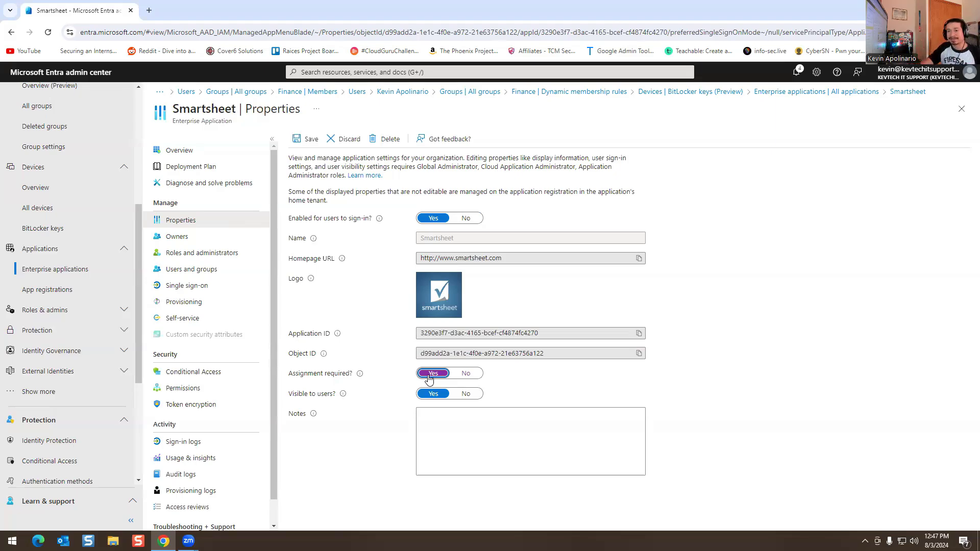
drag(308, 376, 347, 375)
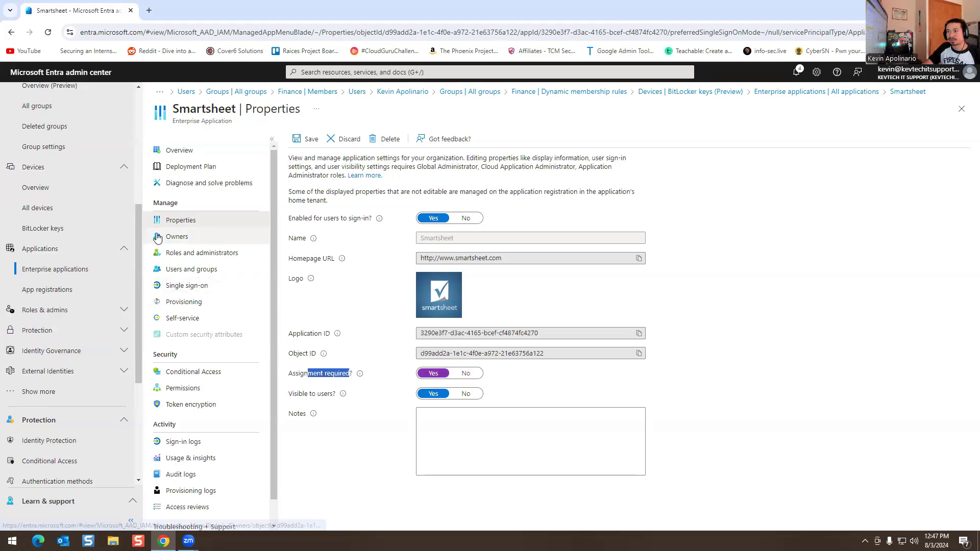
click(370, 383)
Step: Discard the unsaved change and open Smartsheet's Roles and administrators page
click(190, 237)
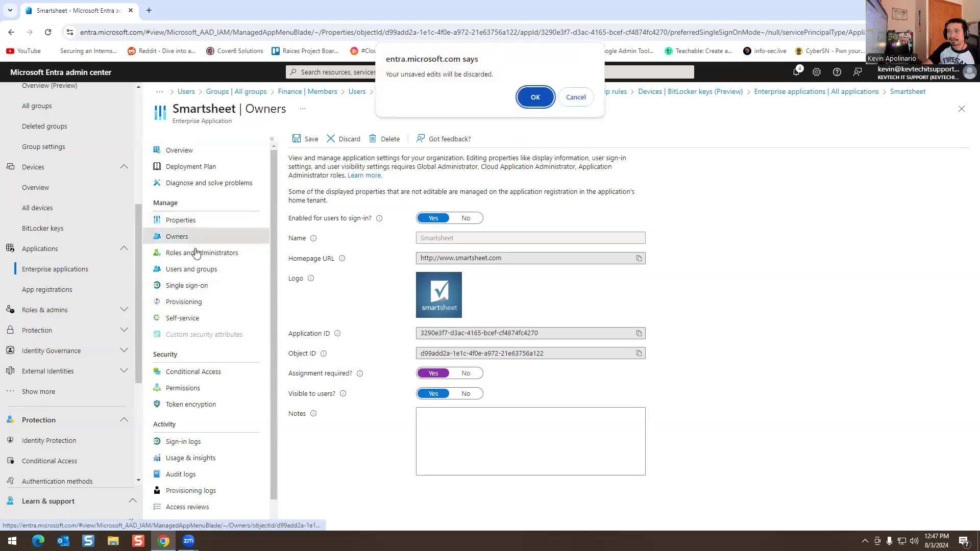
click(535, 97)
click(202, 252)
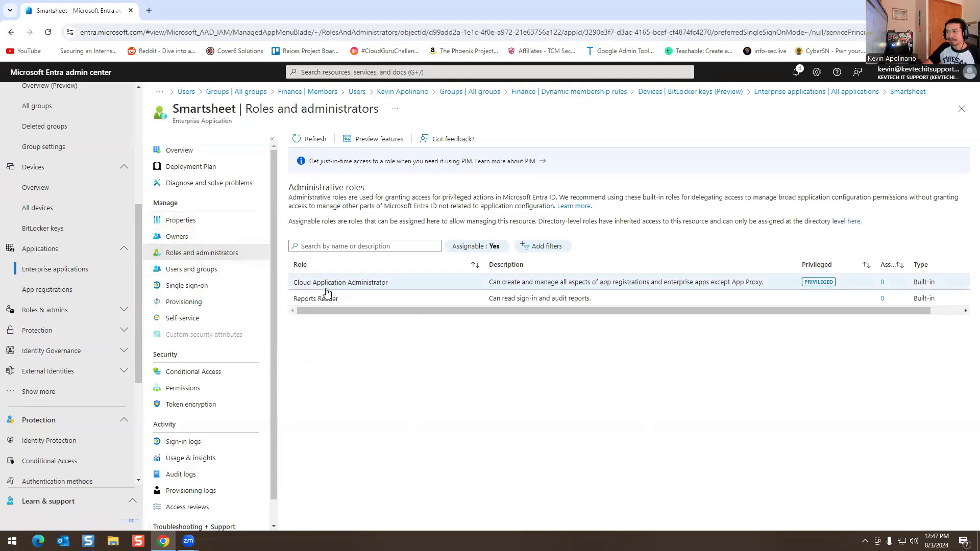
Step: View Smartsheet's Users and groups and Single sign-on pages
click(217, 276)
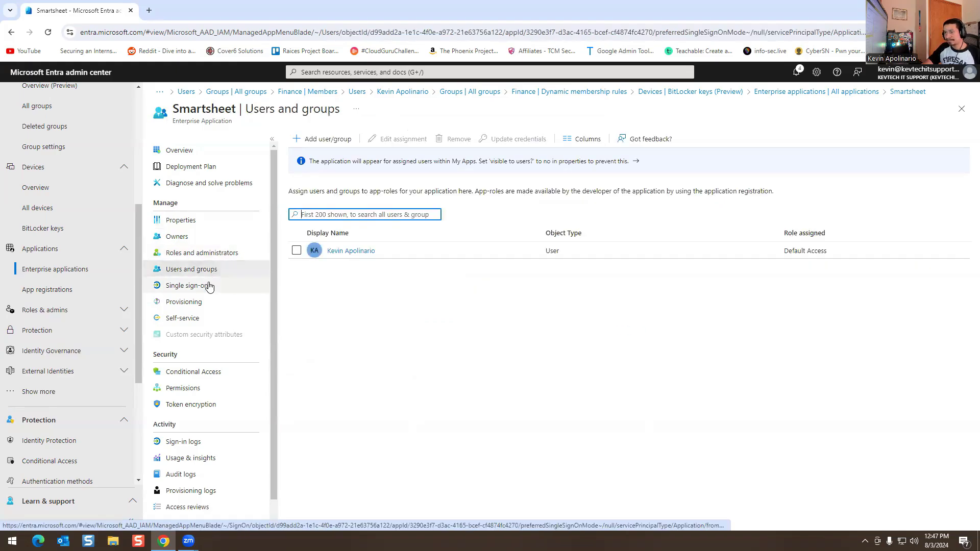
click(205, 287)
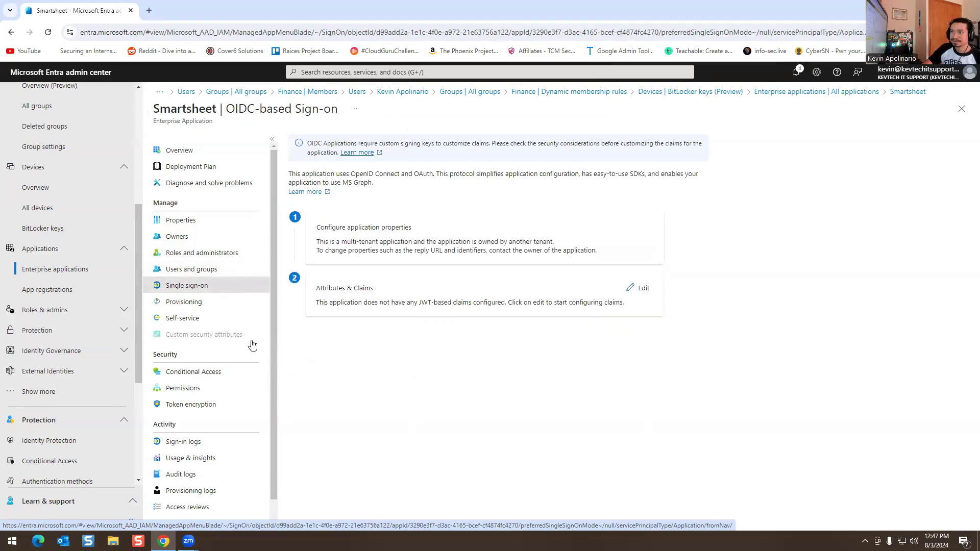
scroll(214, 334, down, 1)
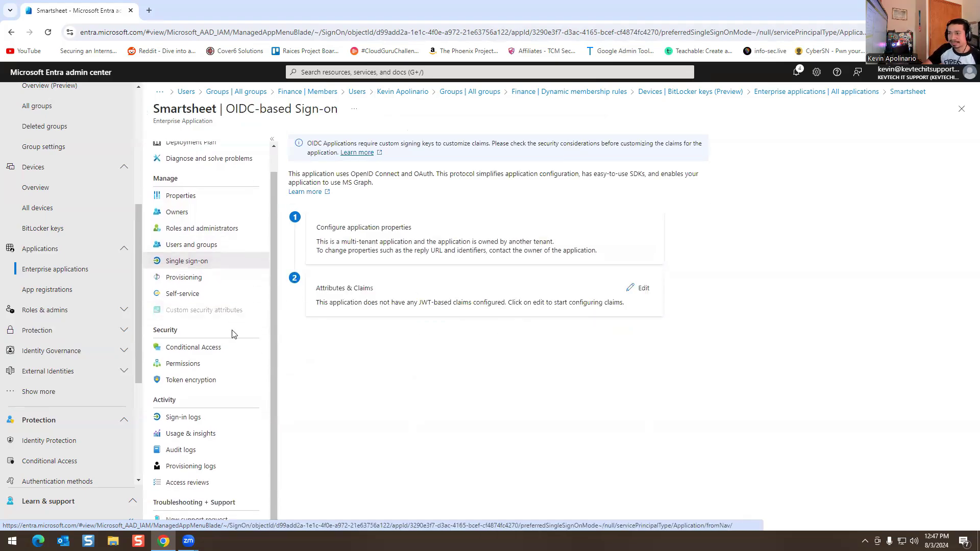
Step: Check Smartsheet's Provisioning page, then its Self-service page where access requests are off
click(192, 281)
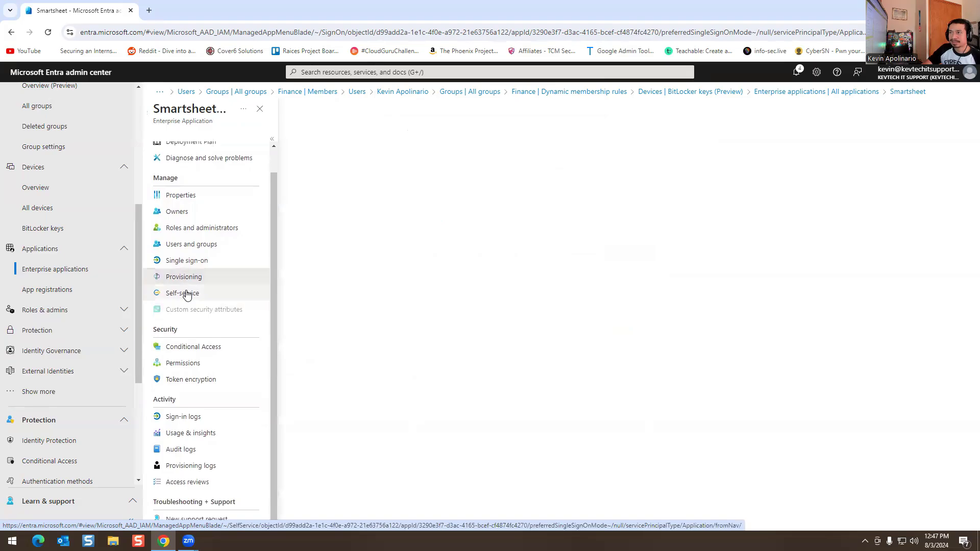
click(179, 299)
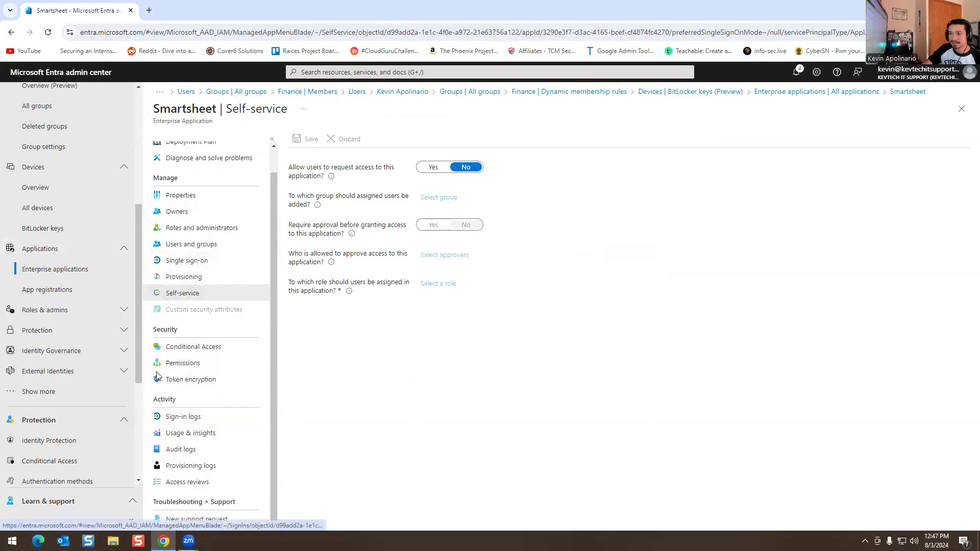
click(61, 315)
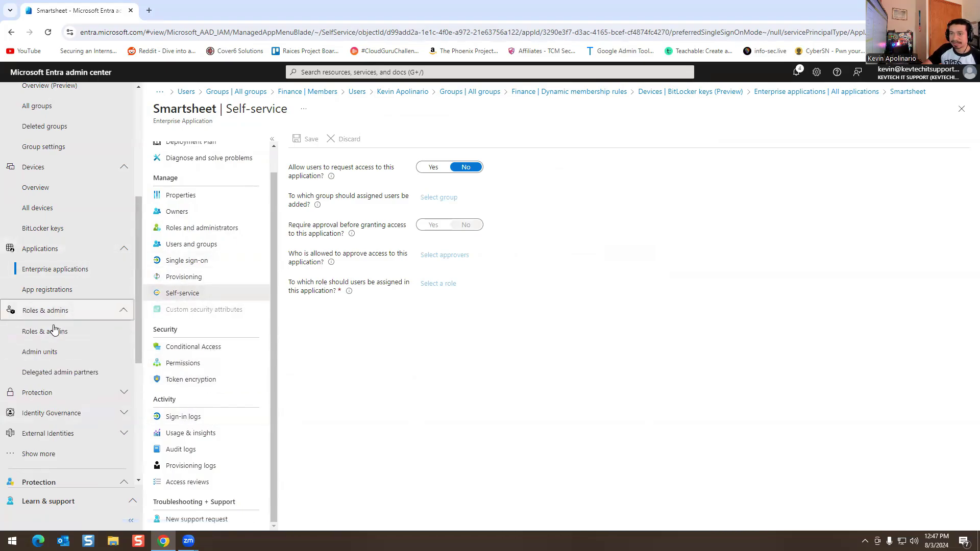
Step: Browse the full directory roles list under Roles & admins
click(48, 331)
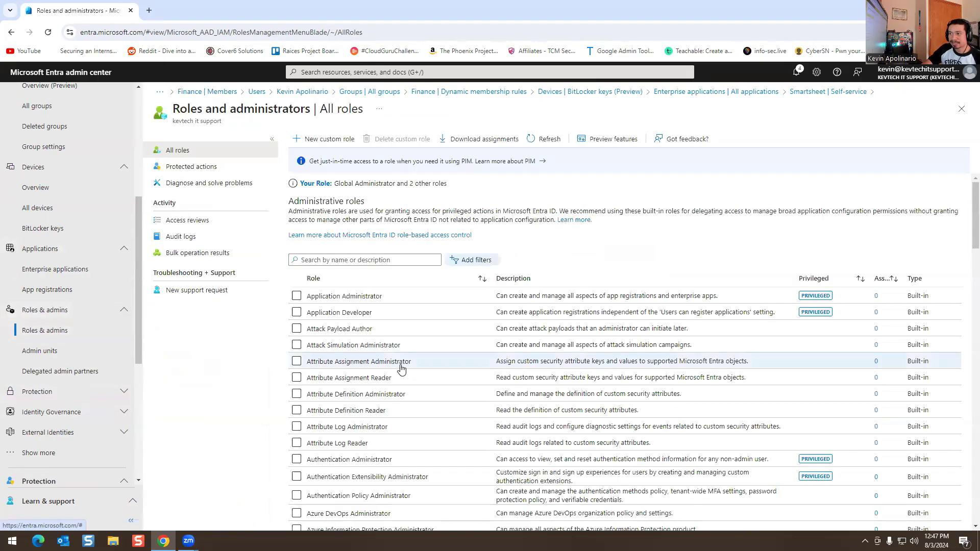
scroll(403, 388, down, 5)
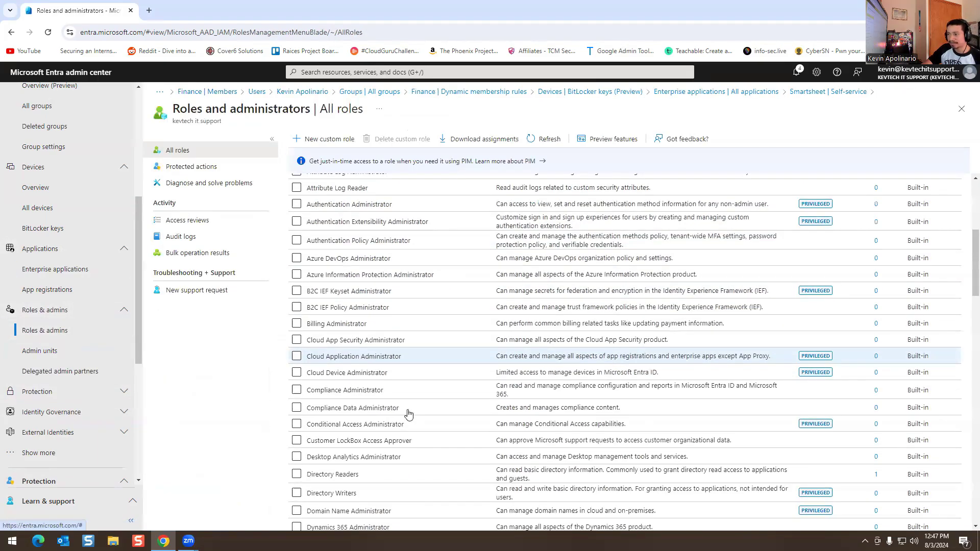
scroll(408, 413, down, 4)
scroll(409, 404, up, 7)
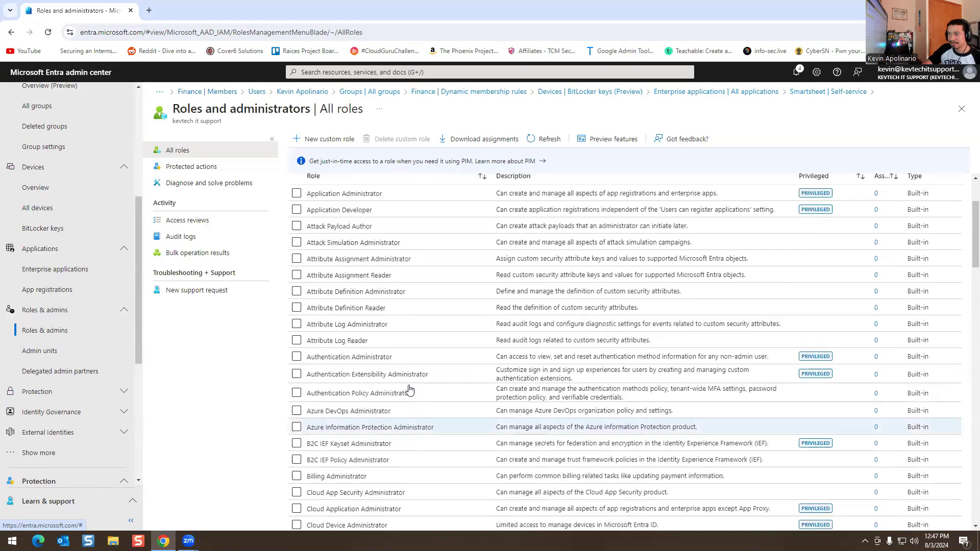
scroll(408, 390, up, 3)
scroll(538, 400, down, 6)
scroll(538, 400, up, 6)
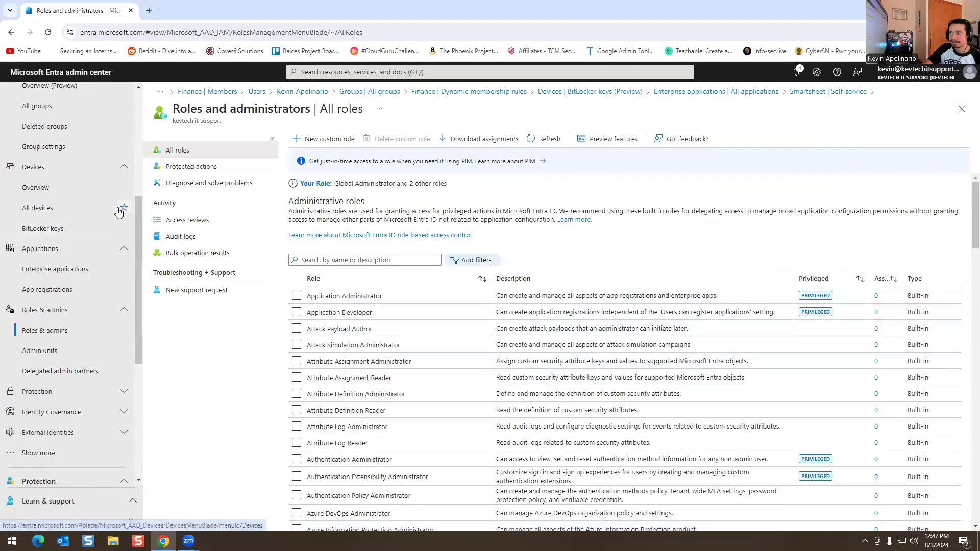
Step: Visit Administrative units, then Delegated admin partners, which lists no partners
click(41, 351)
scroll(82, 285, down, 2)
click(69, 275)
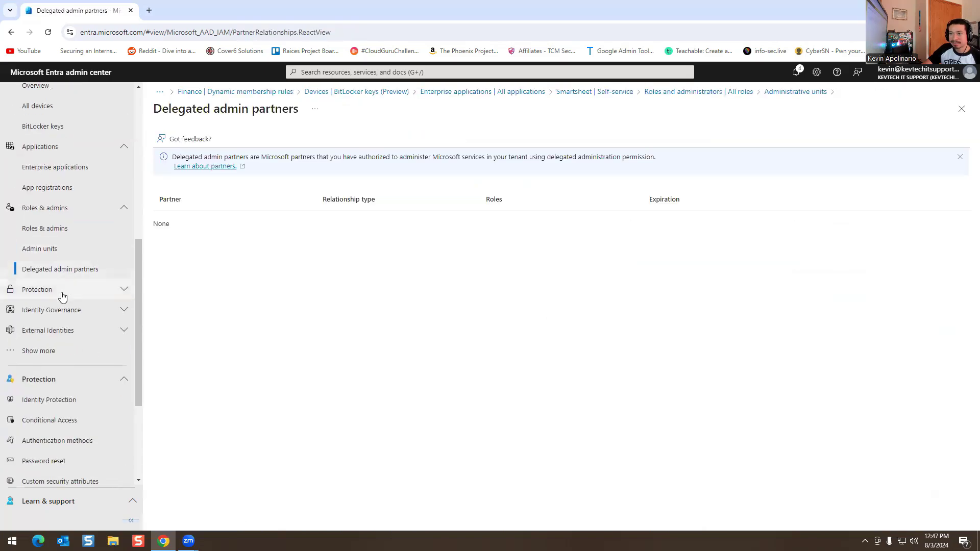
click(61, 290)
Step: Pass through Identity Protection and Conditional Access to Authentication methods, where only Email OTP is enabled
click(52, 310)
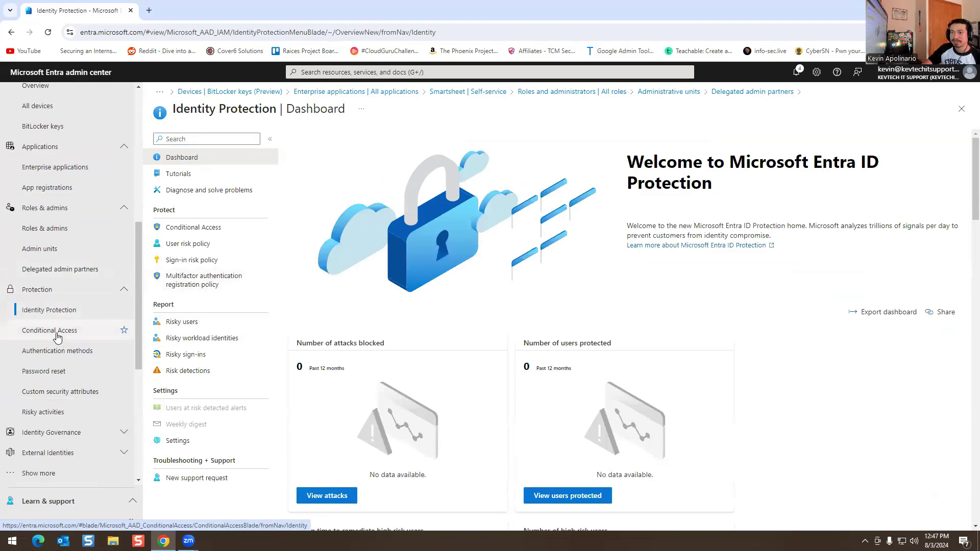
click(57, 332)
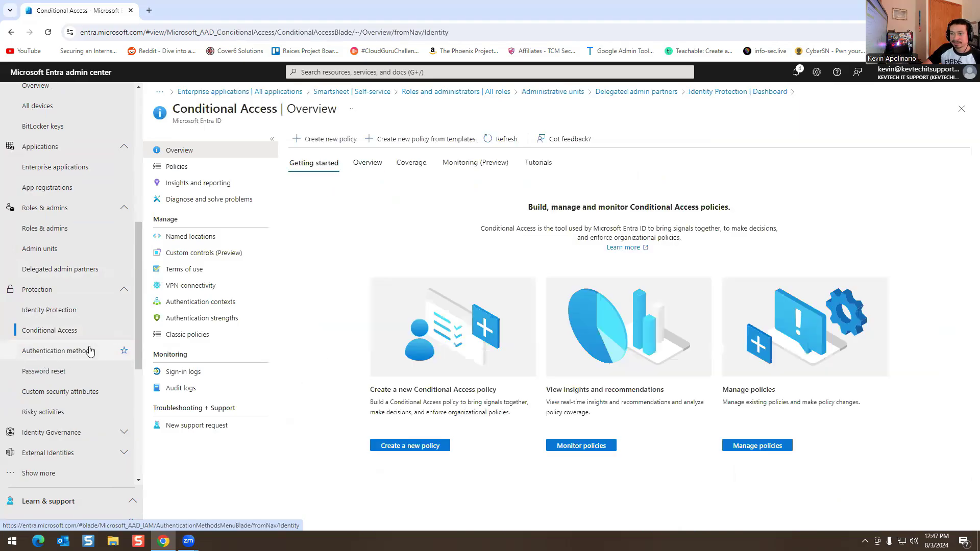
scroll(45, 360, down, 1)
click(56, 306)
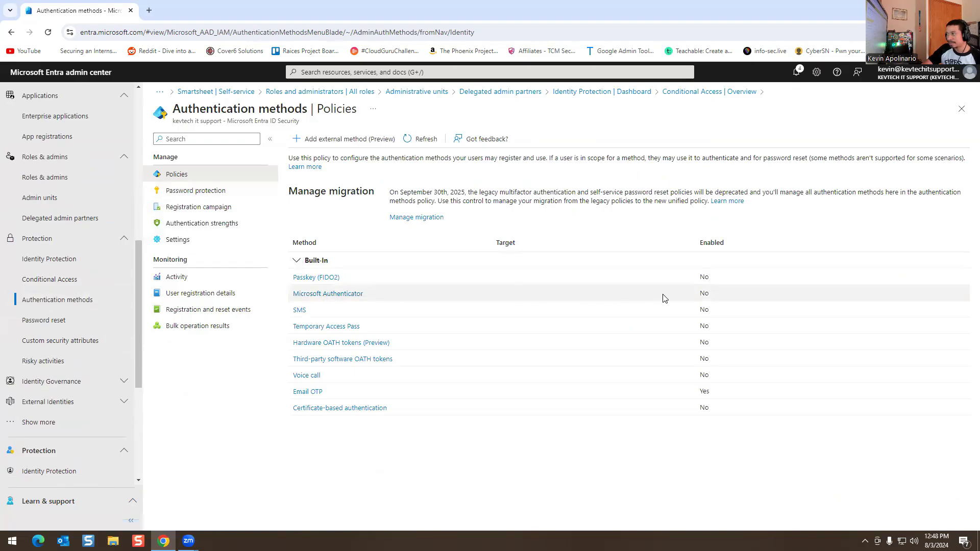
Step: Try enabling Microsoft Authenticator for selected groups, then all users, and leave it unsaved for Conditional Access
click(343, 294)
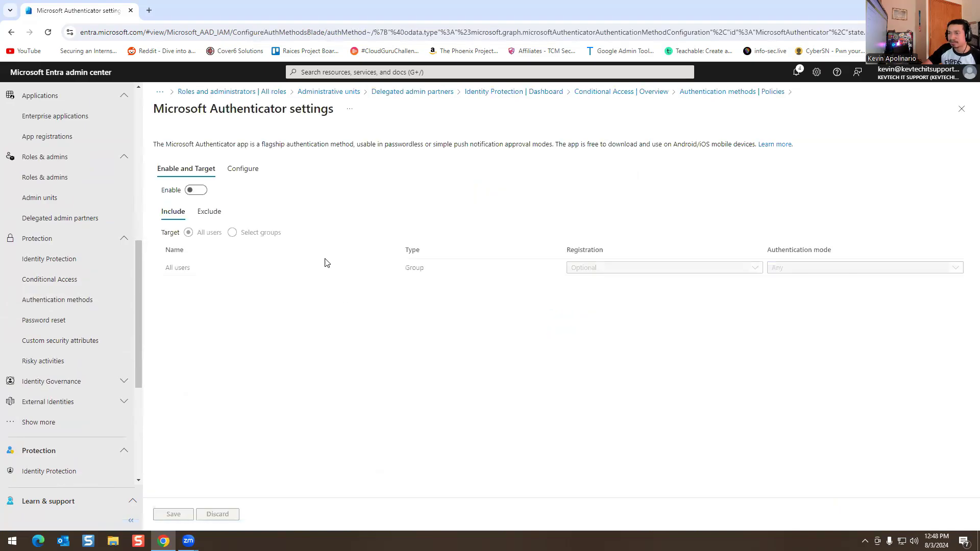
click(196, 190)
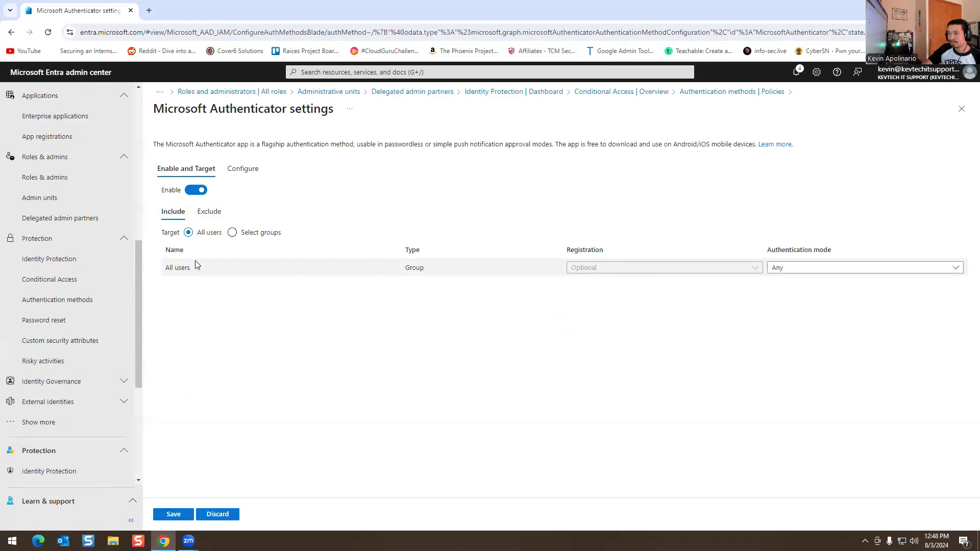
click(233, 232)
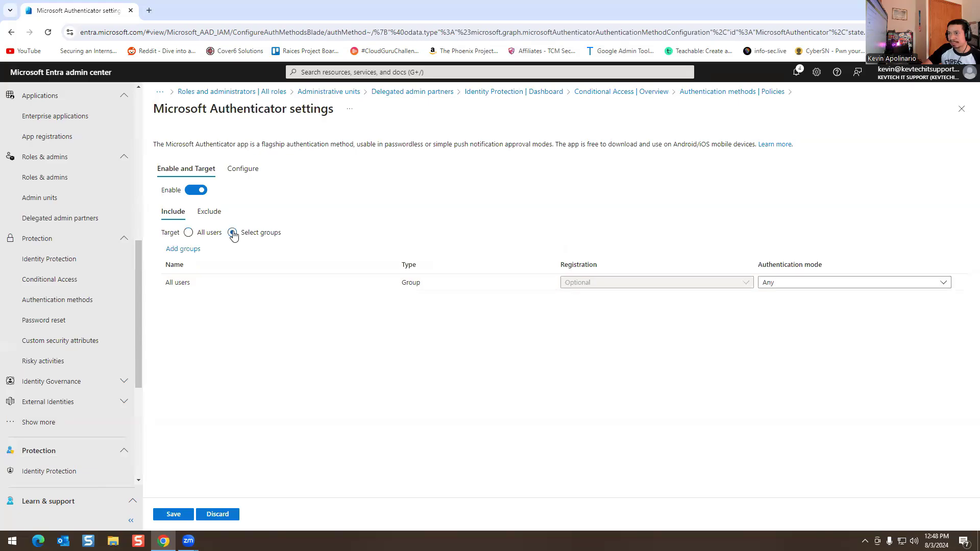
click(188, 233)
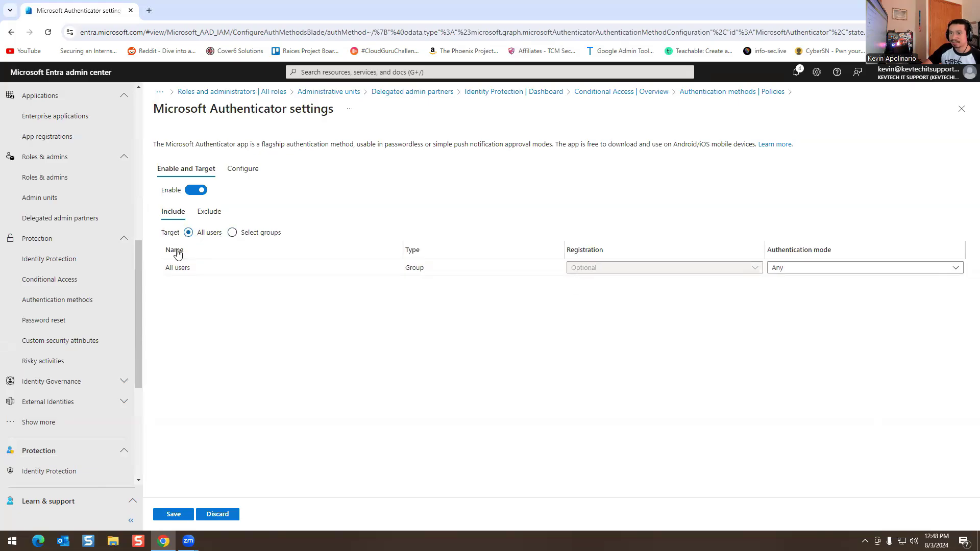
click(58, 260)
click(55, 279)
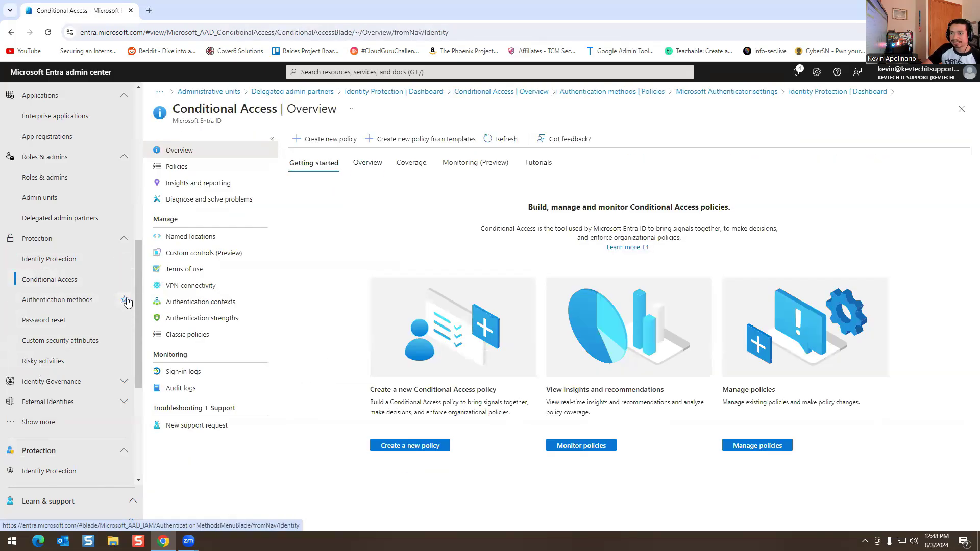
Step: On the Password reset properties, switch self-service password reset to All and back to None
click(39, 323)
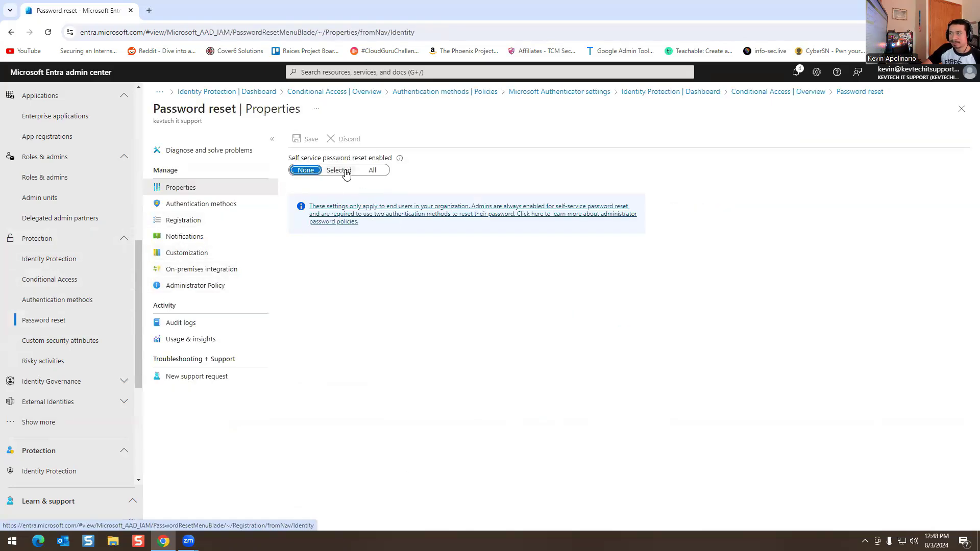
click(373, 172)
click(302, 172)
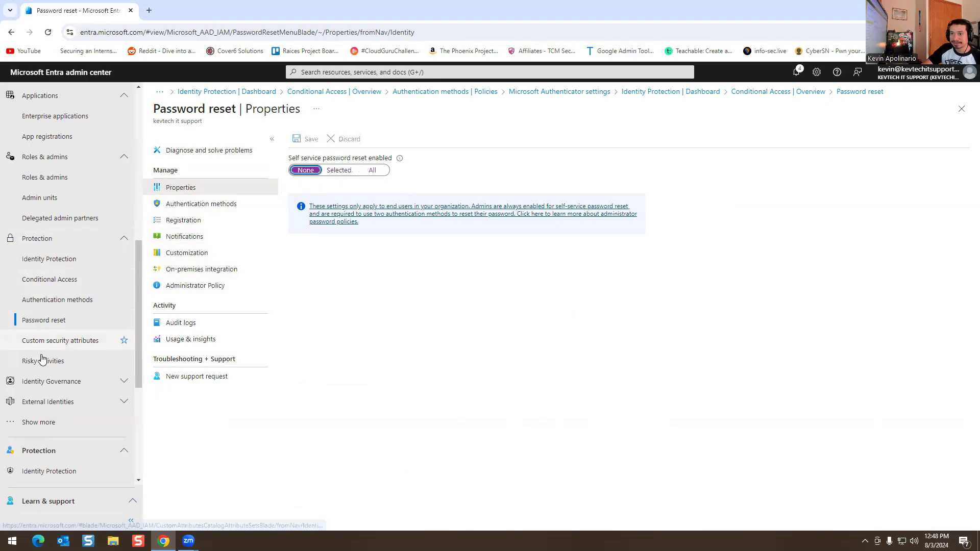
click(46, 380)
scroll(71, 327, down, 5)
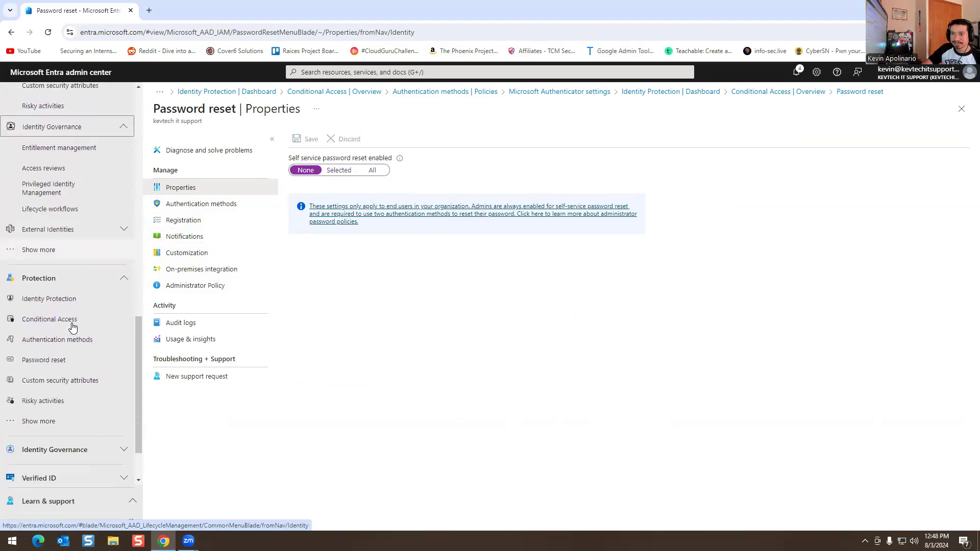